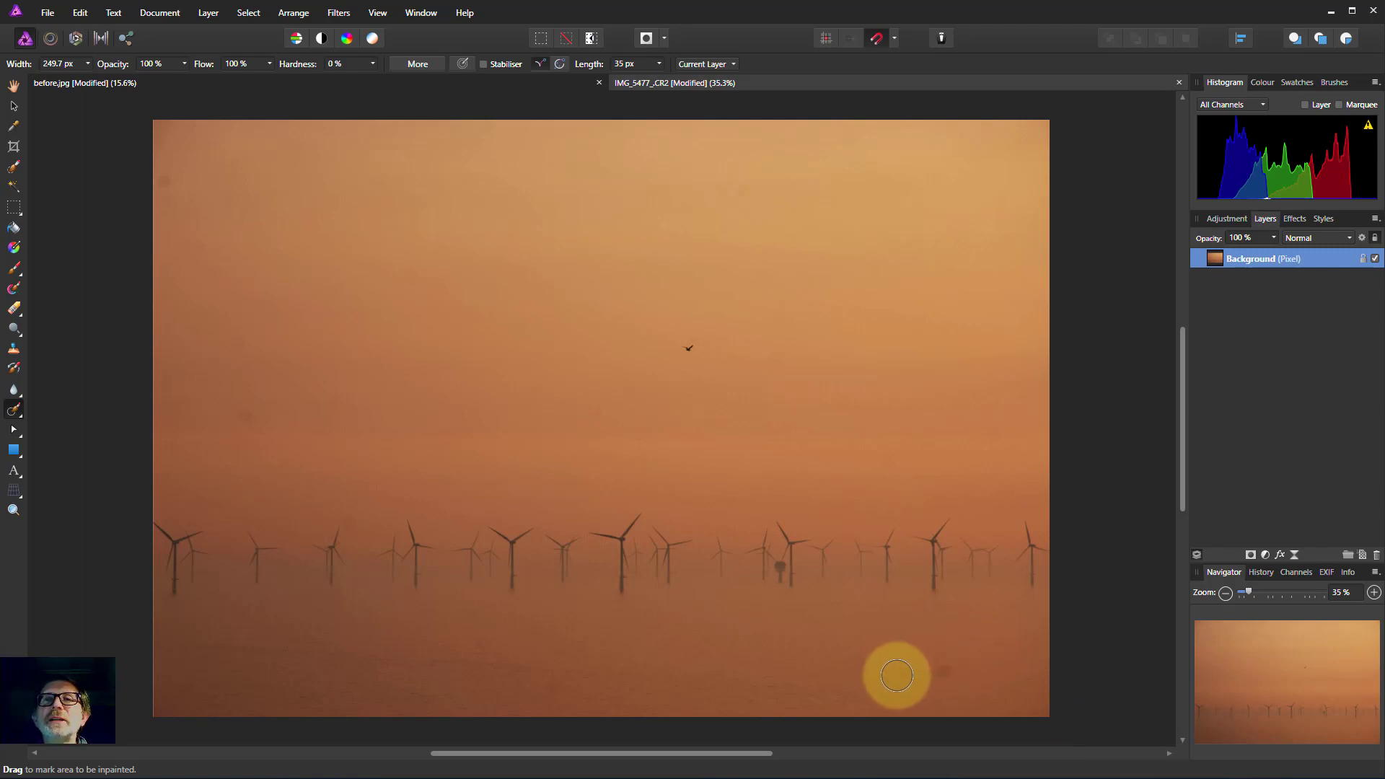
# Step: Inpaint the two dust spots in the lower-right sea, then fit the whole photo to view
pyautogui.scroll(6, 929, 674)
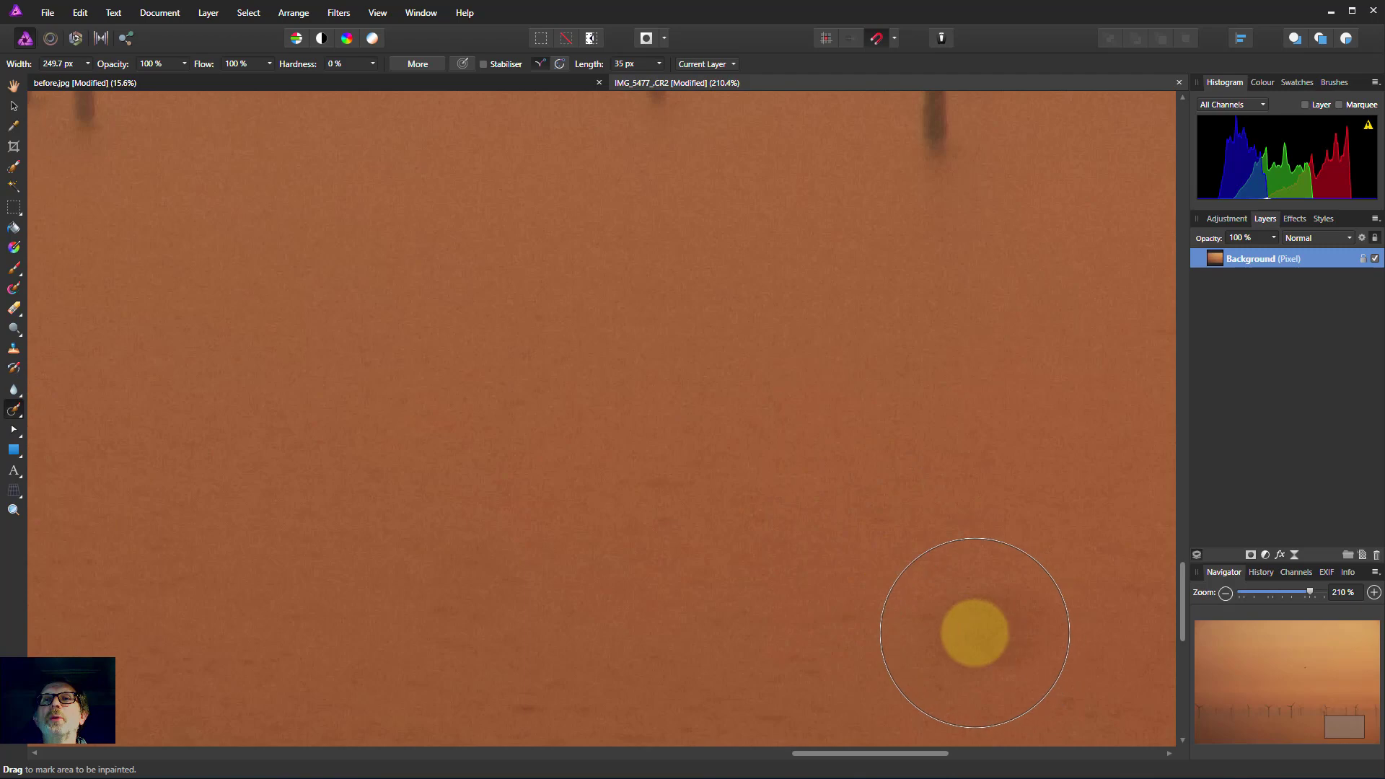
pyautogui.click(986, 632)
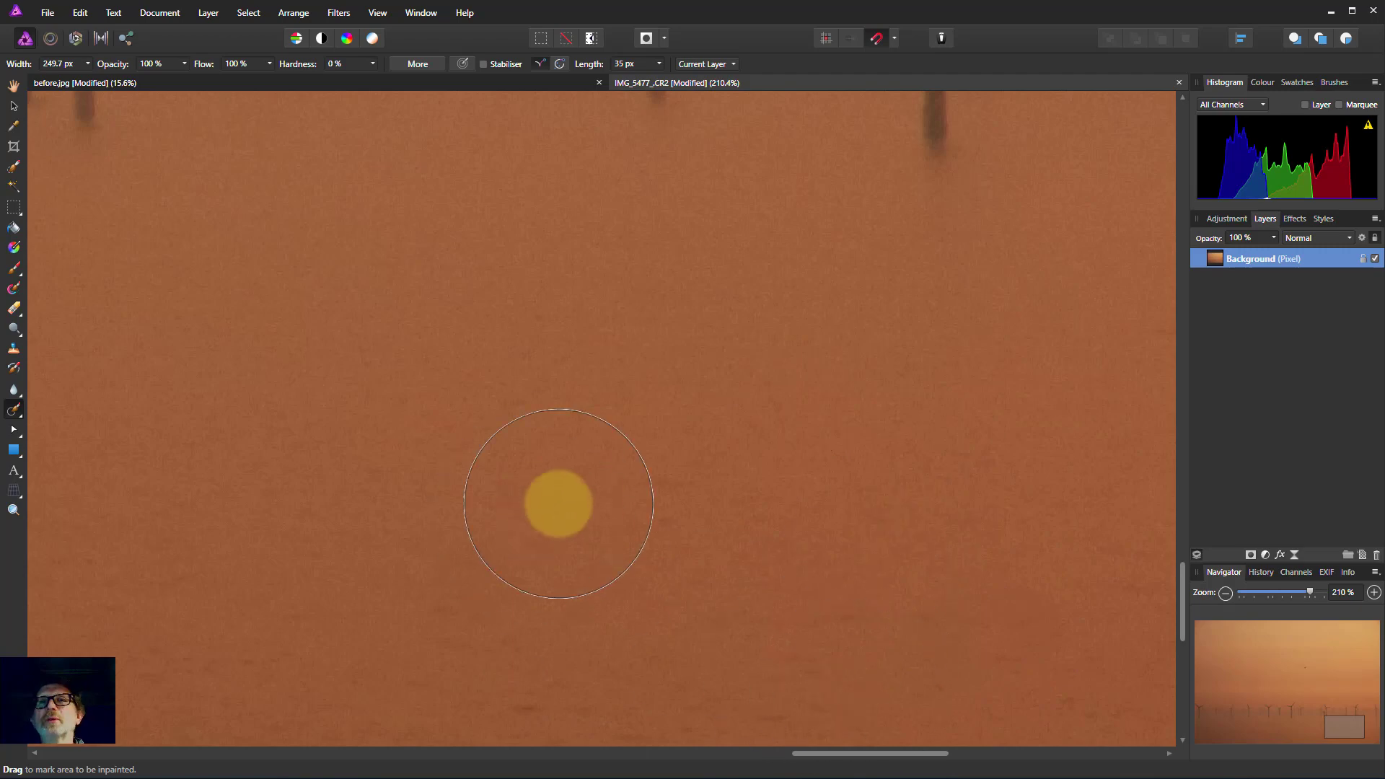
pyautogui.moveTo(989, 628); pyautogui.dragTo(1010, 625)
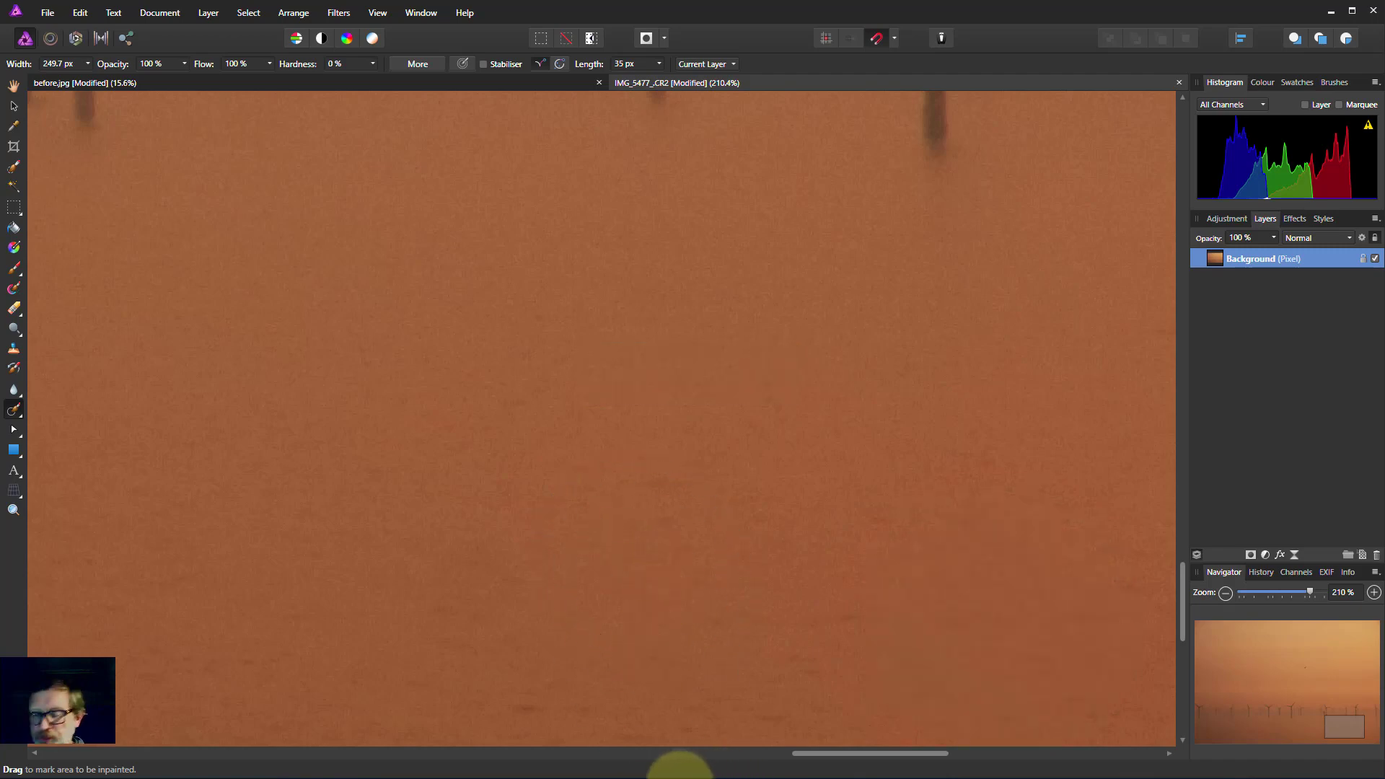
pyautogui.hotkey('ctrl', '0')
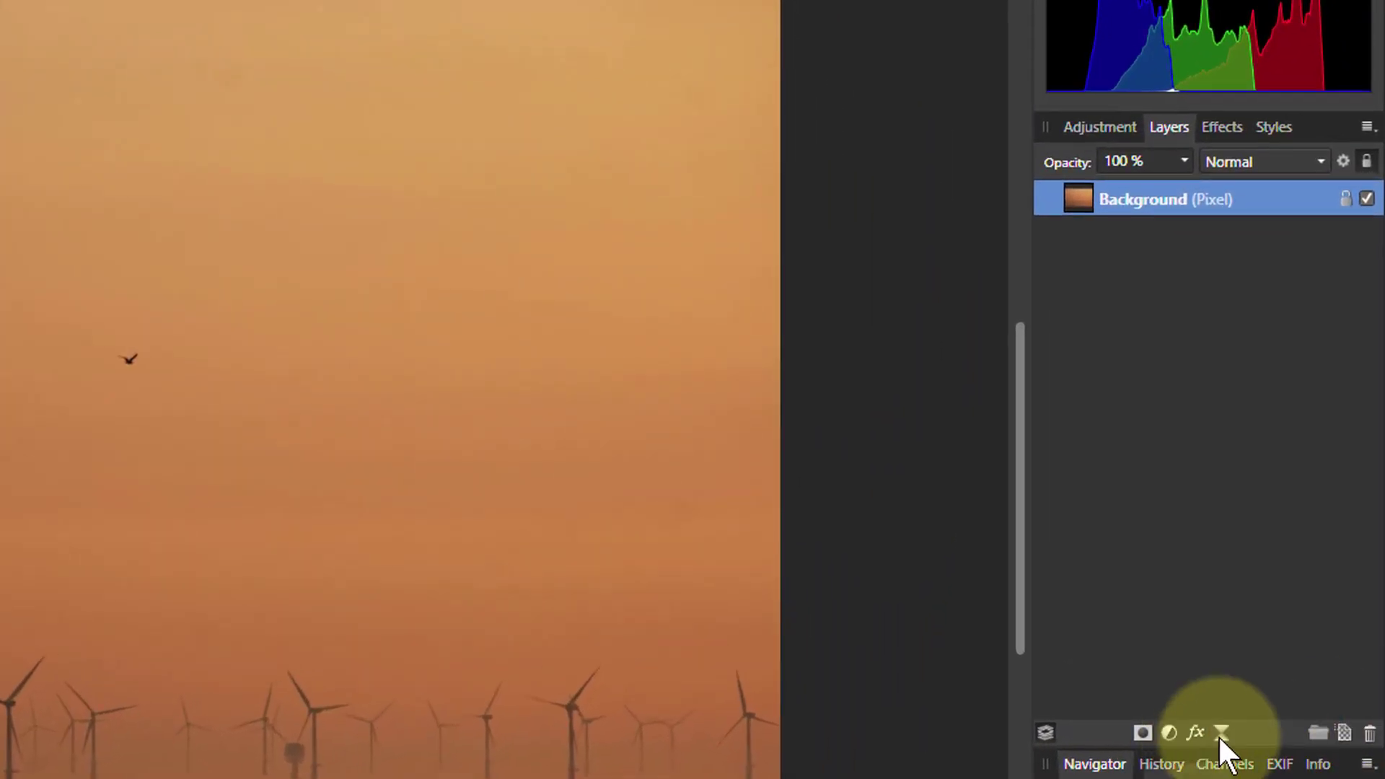
# Step: Add an Unsharp Mask live filter with Radius 100 px and Factor 4
pyautogui.click(1221, 733)
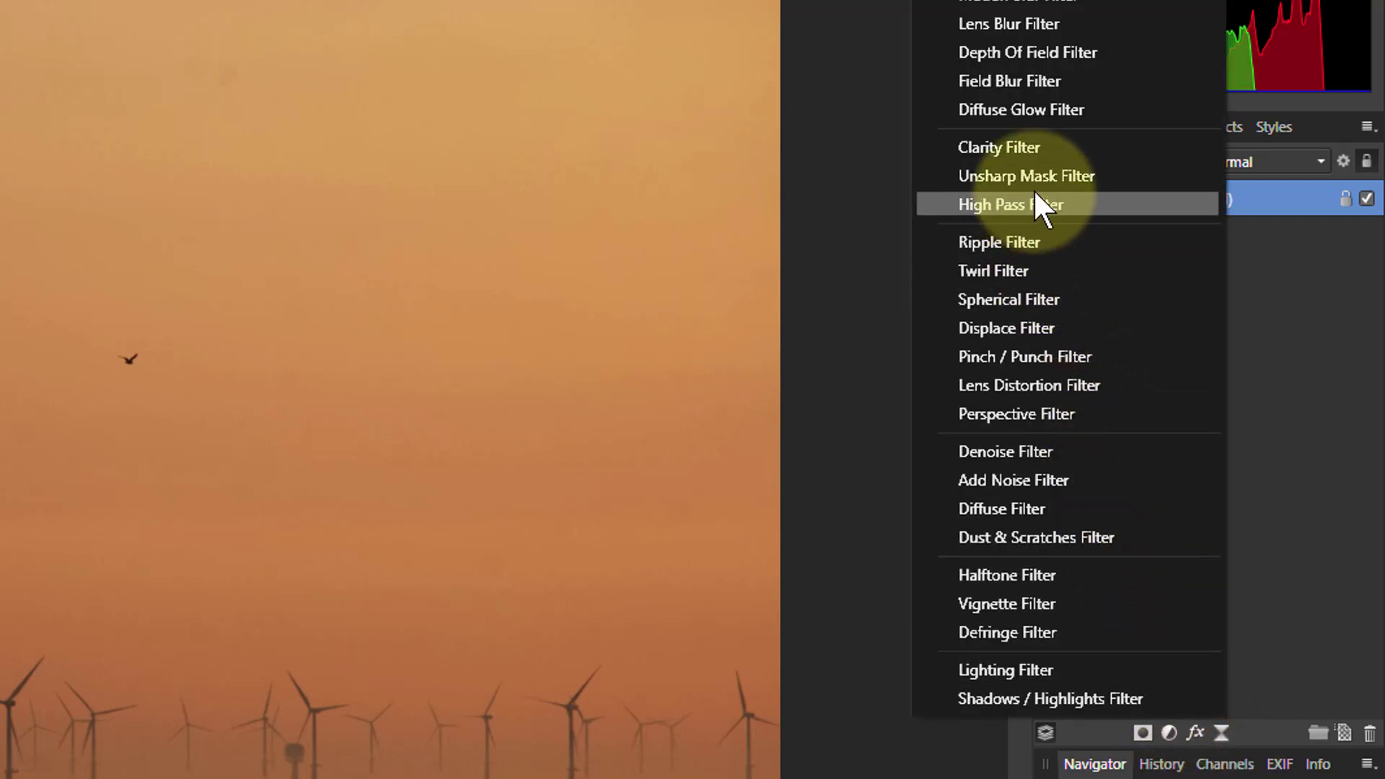
pyautogui.click(1035, 176)
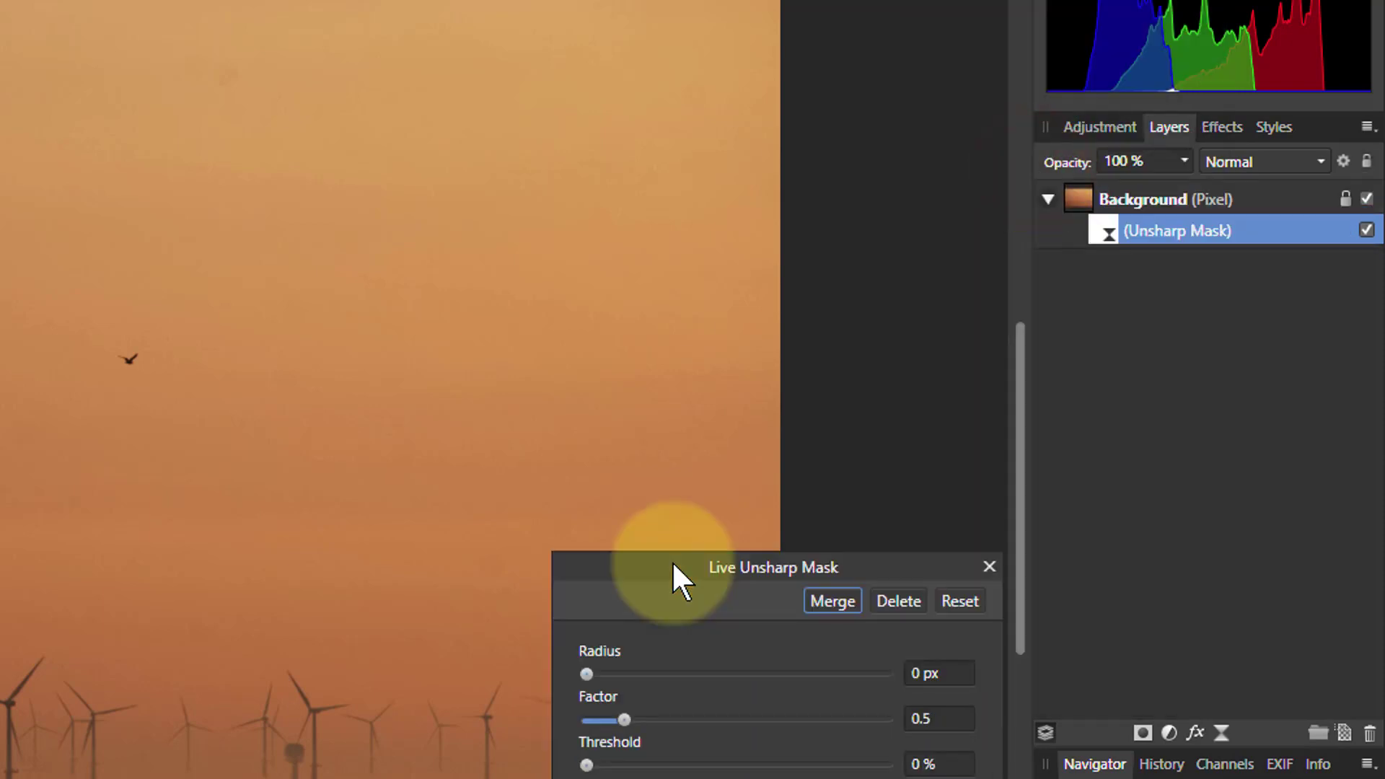
pyautogui.moveTo(591, 673); pyautogui.dragTo(967, 674)
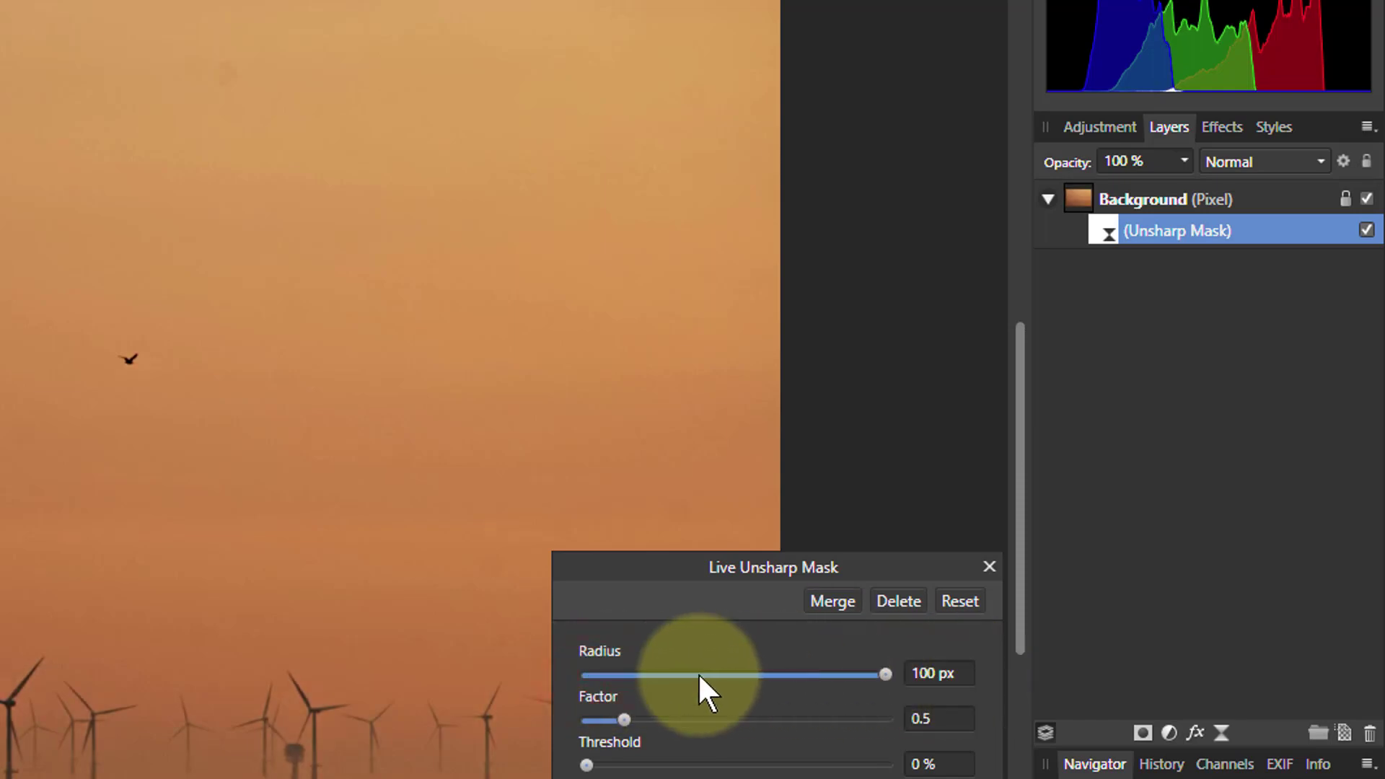
pyautogui.moveTo(625, 715); pyautogui.dragTo(950, 717)
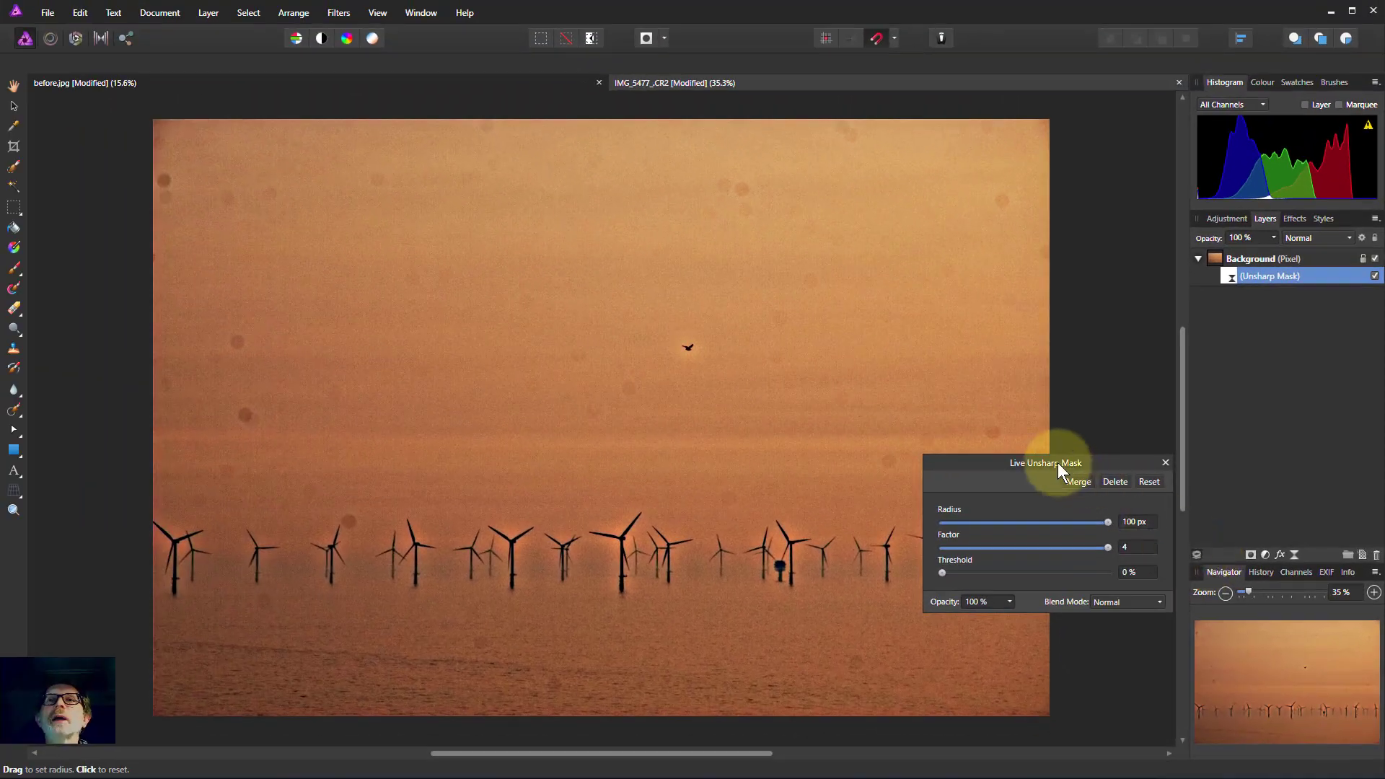
pyautogui.moveTo(1038, 463); pyautogui.dragTo(1184, 463)
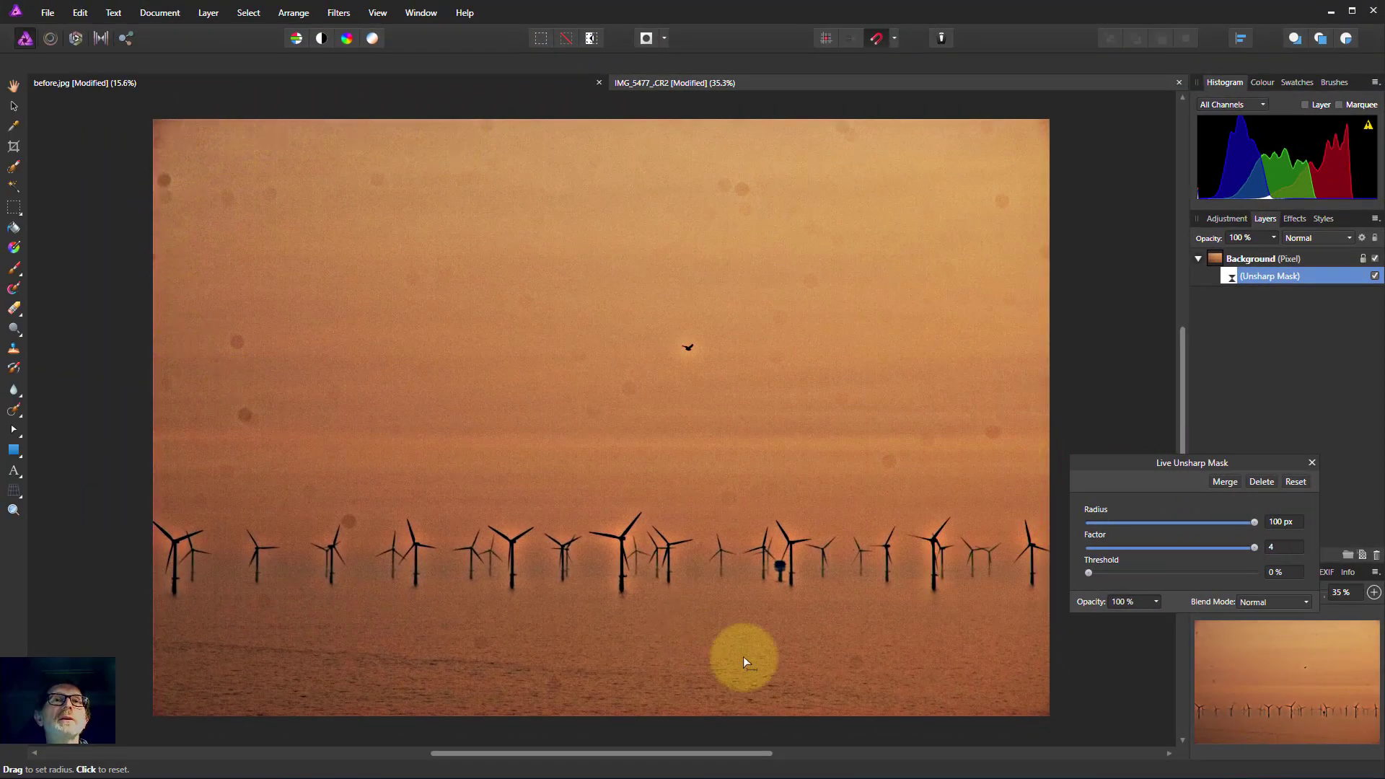
pyautogui.click(1311, 464)
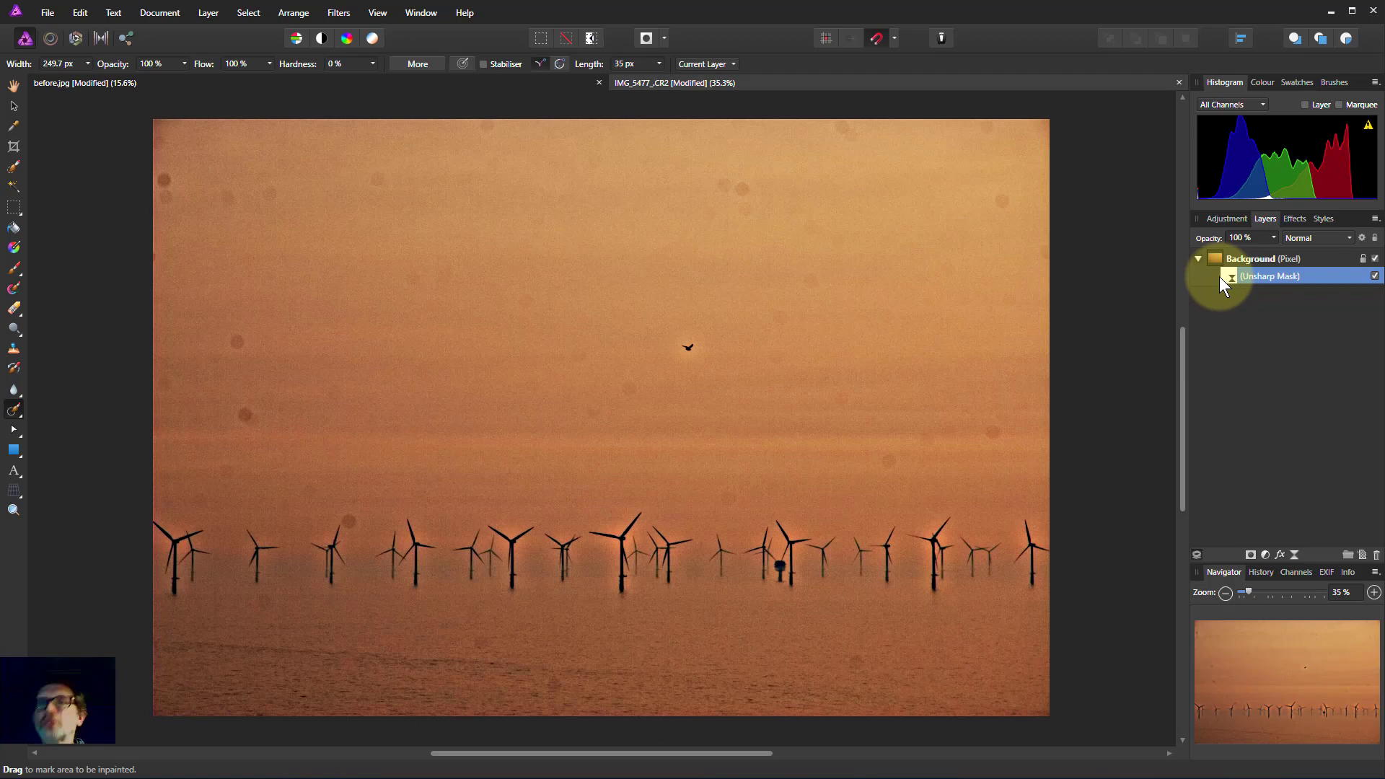
# Step: Duplicate the Unsharp Mask filter, then toggle both copies off and back on to compare
pyautogui.hotkey('ctrl', 'j')
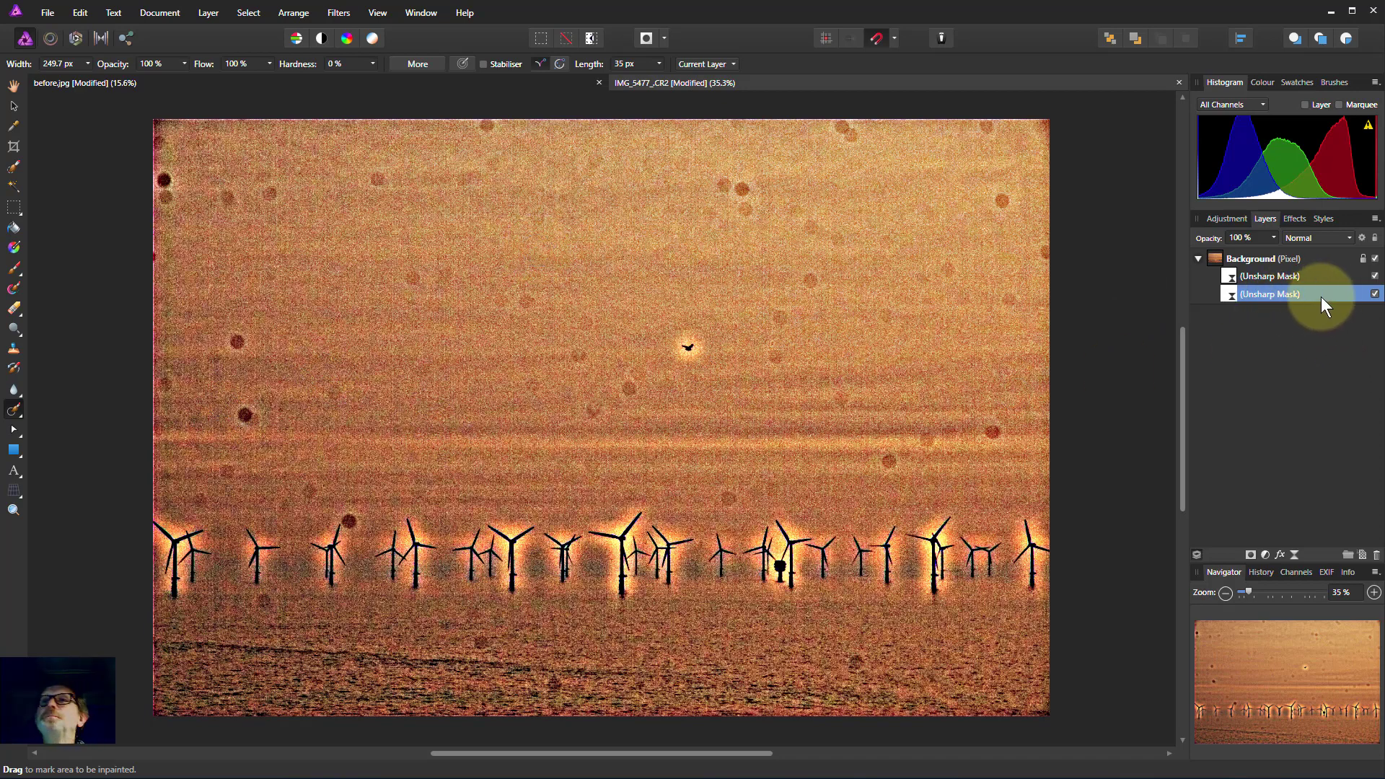
pyautogui.click(1375, 294)
pyautogui.click(1374, 275)
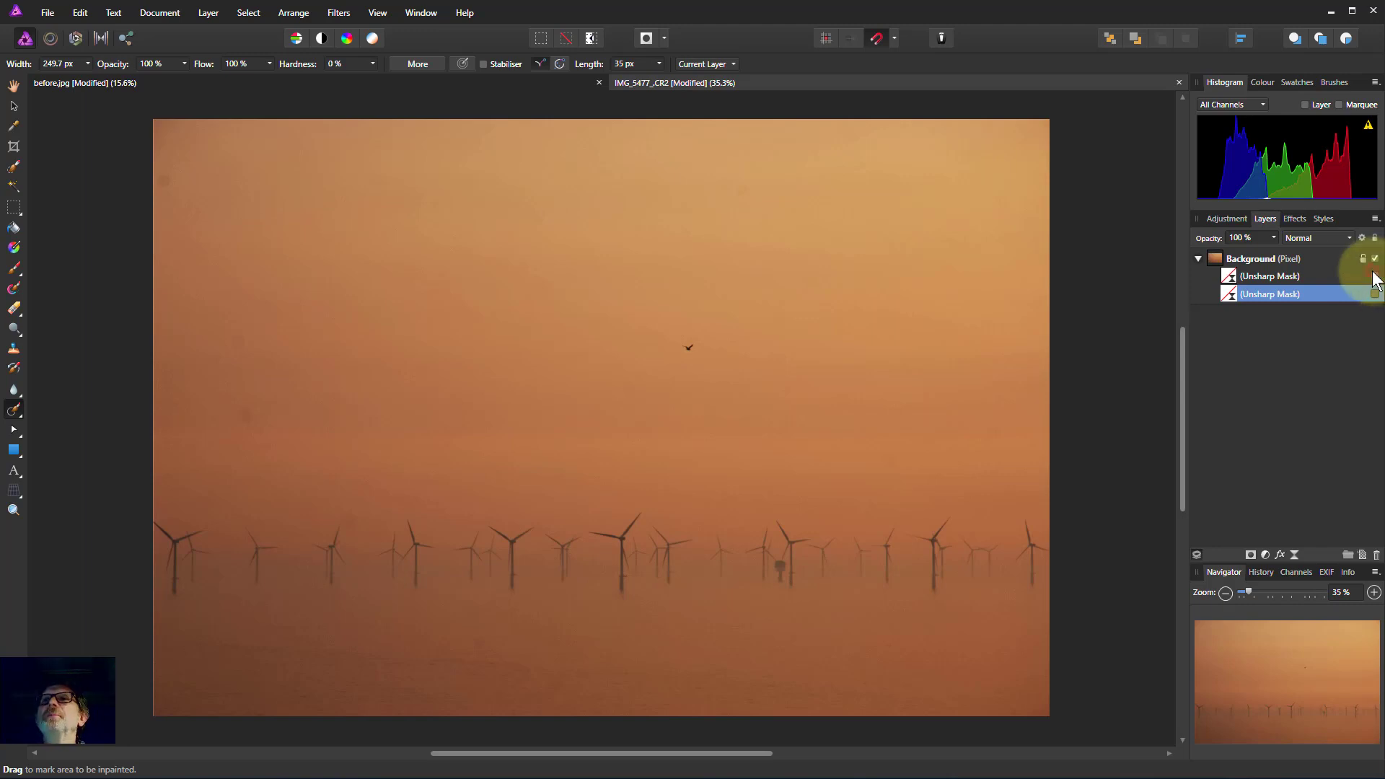
pyautogui.click(1375, 276)
pyautogui.click(1375, 294)
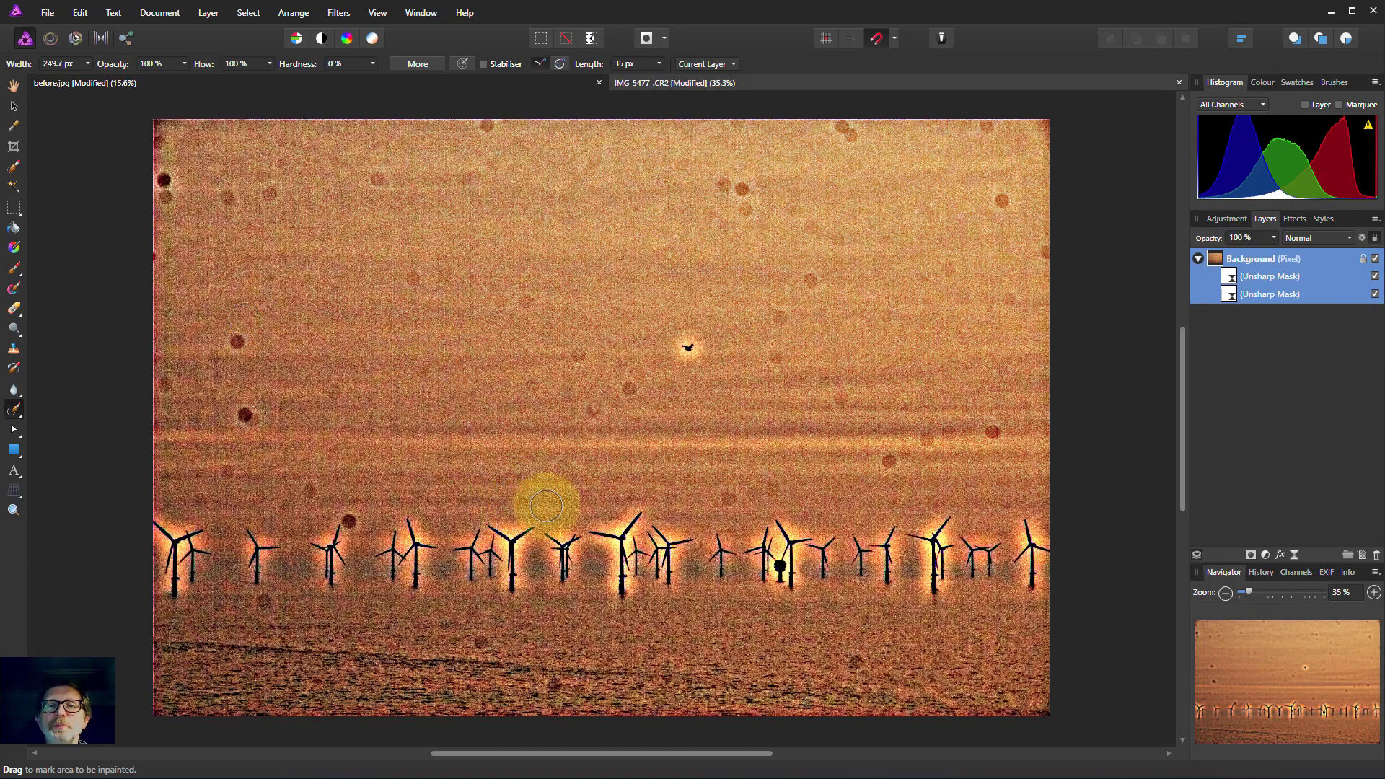
# Step: Add a Levels adjustment with White Level 19%, then select the Background layer
pyautogui.click(1266, 555)
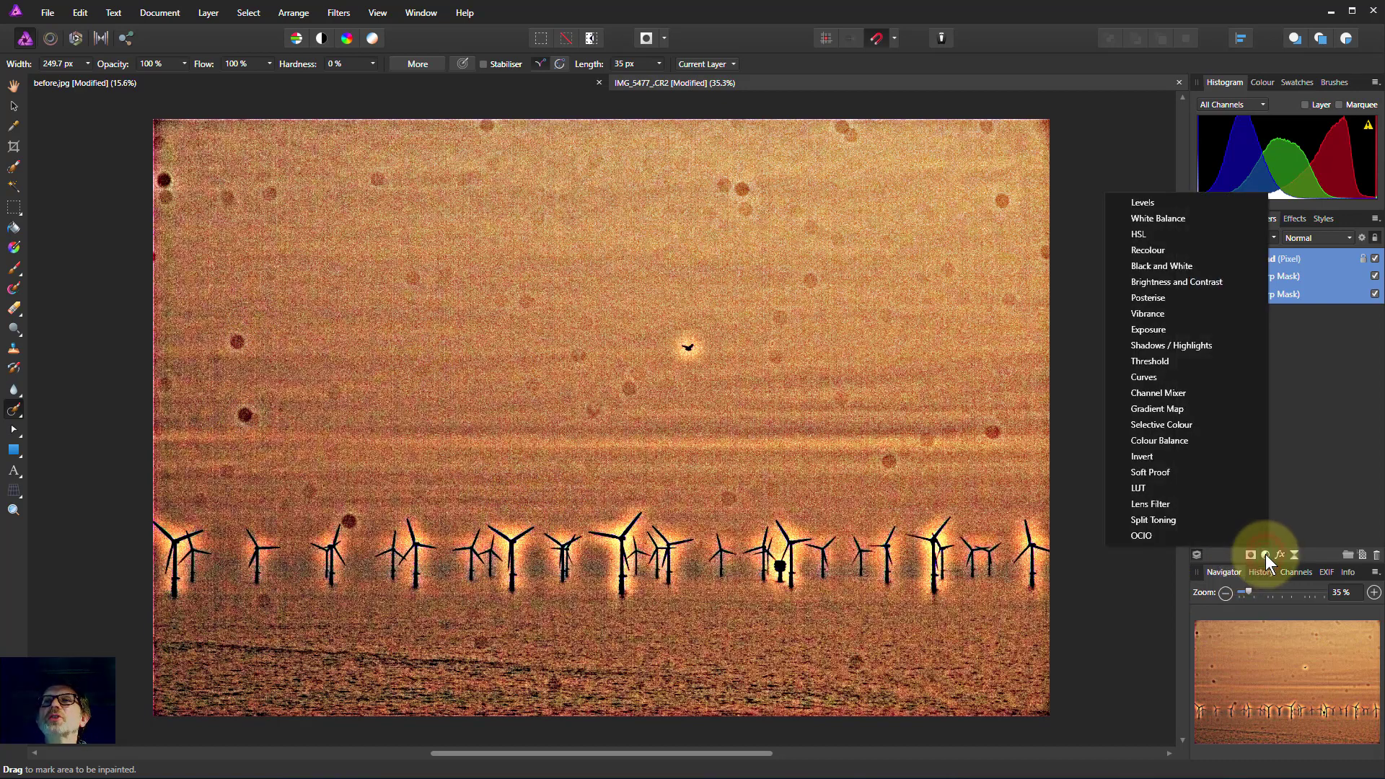
pyautogui.click(1136, 205)
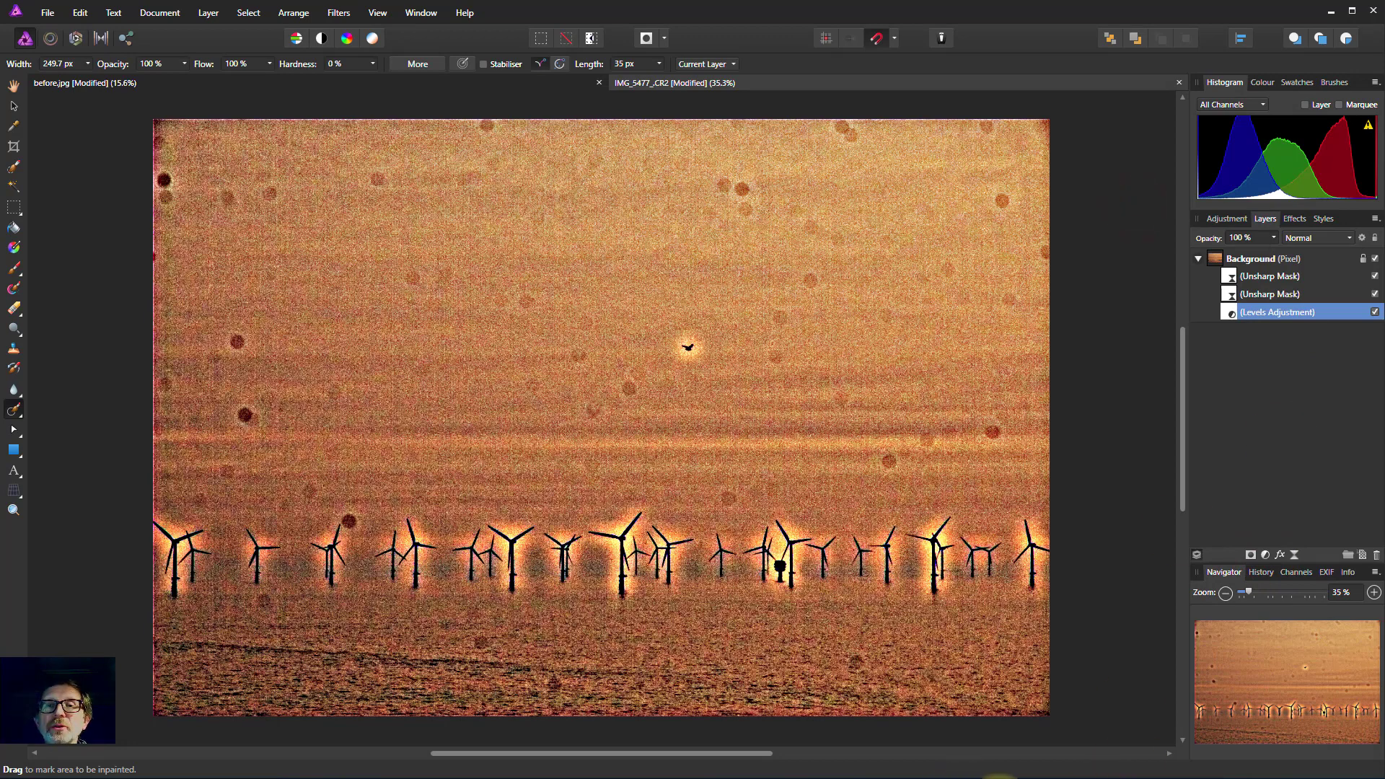
pyautogui.moveTo(996, 777); pyautogui.dragTo(1153, 371)
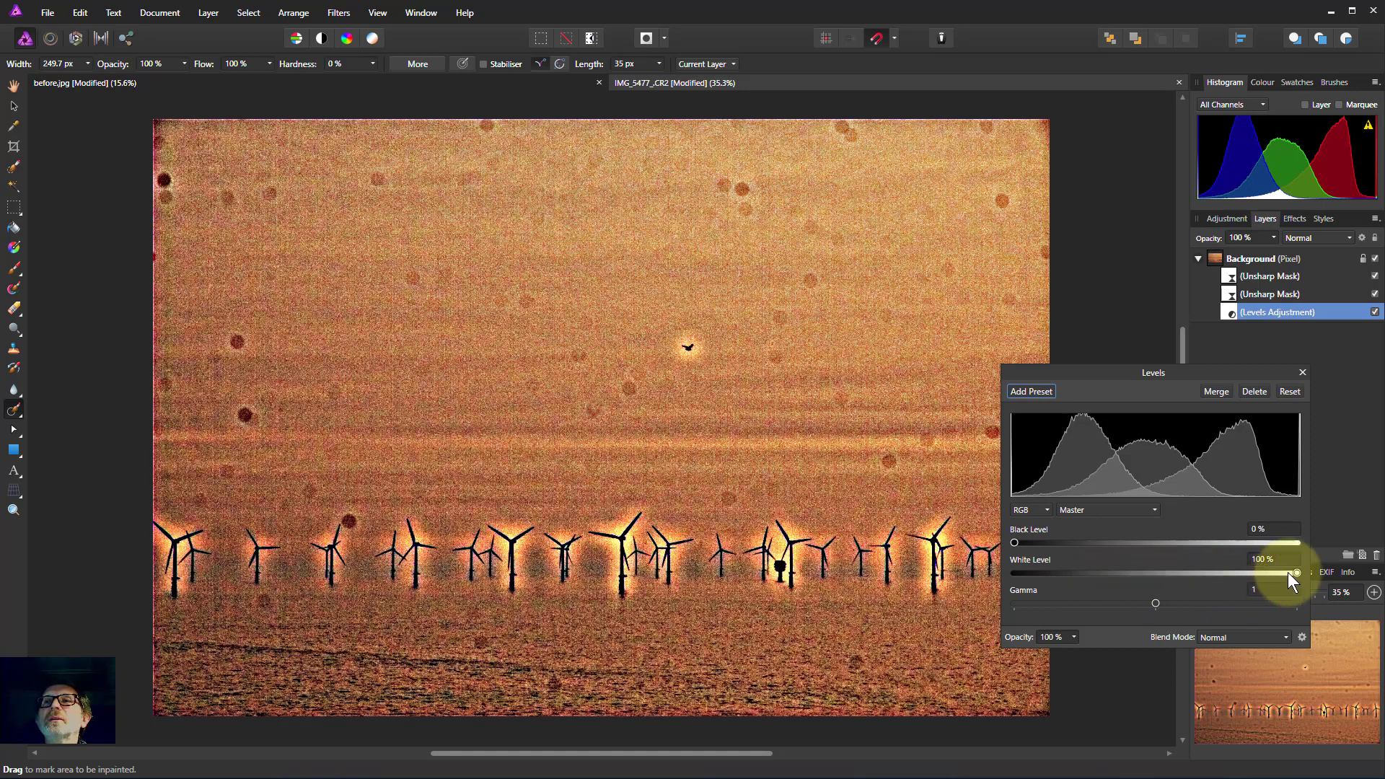
pyautogui.moveTo(1298, 573); pyautogui.dragTo(1071, 590)
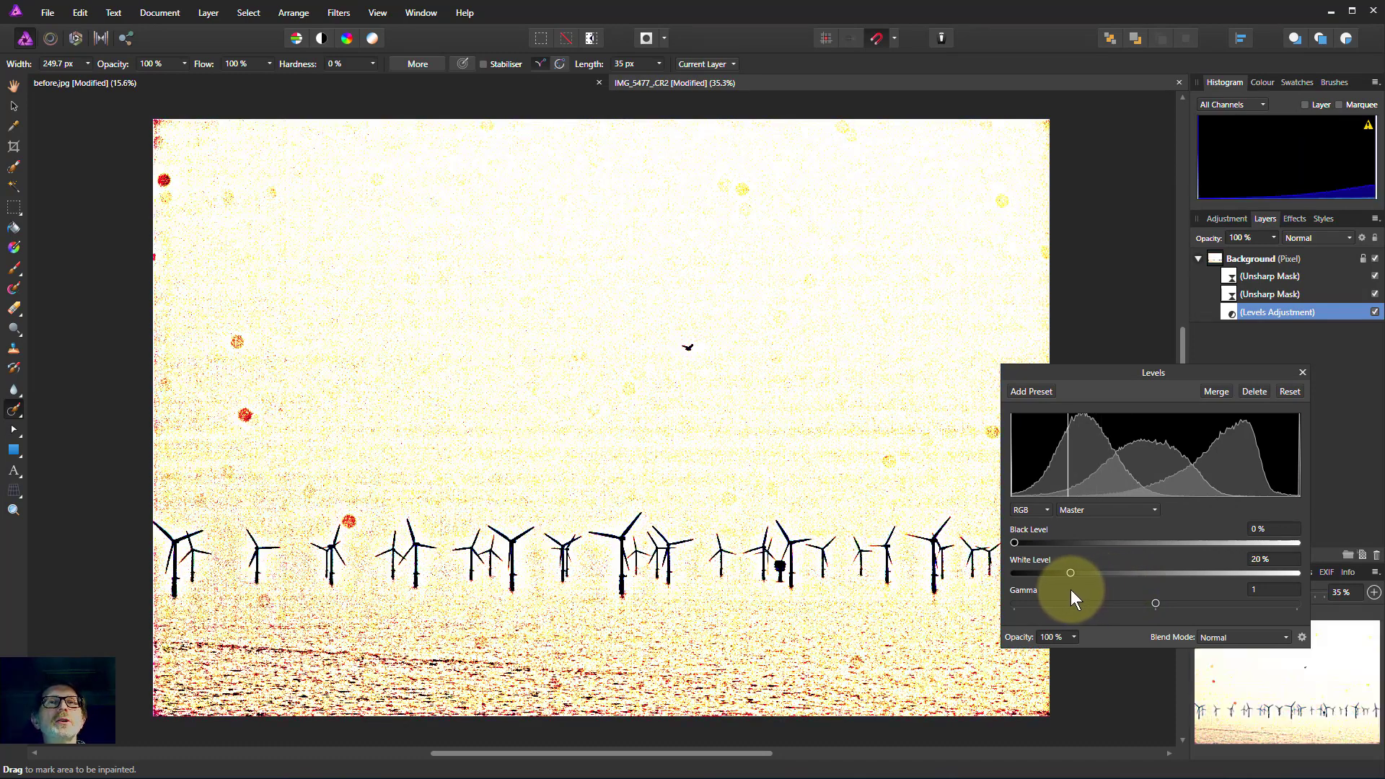
pyautogui.moveTo(1071, 591); pyautogui.dragTo(1069, 590)
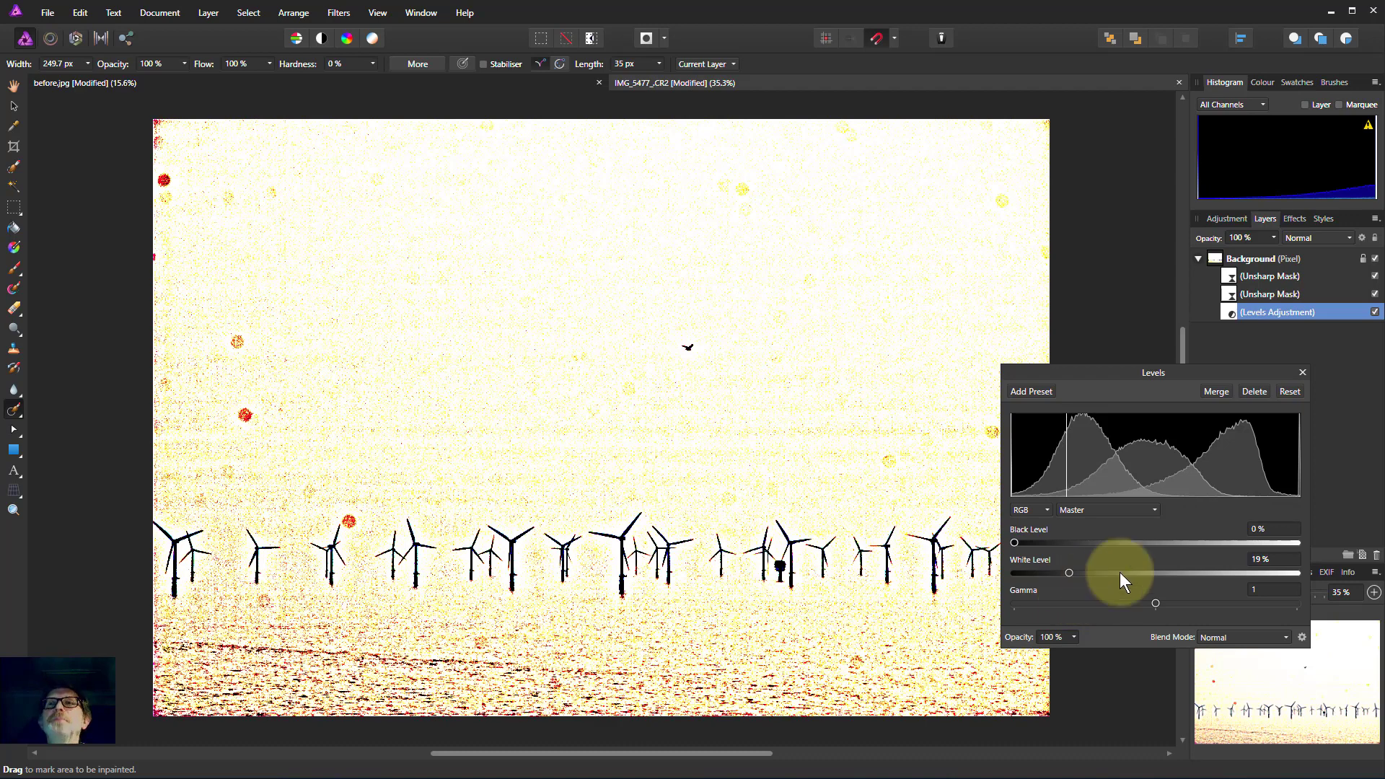
pyautogui.click(1304, 368)
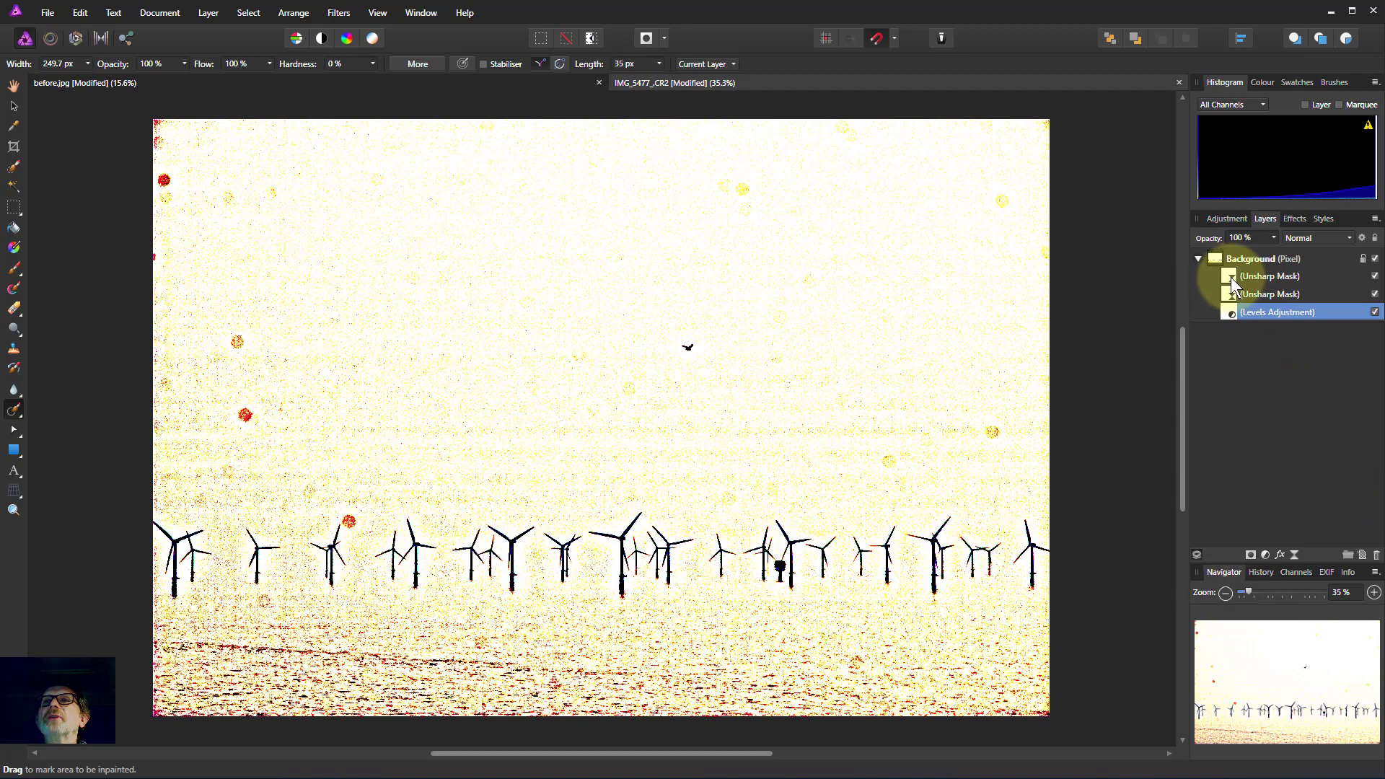
pyautogui.click(1214, 258)
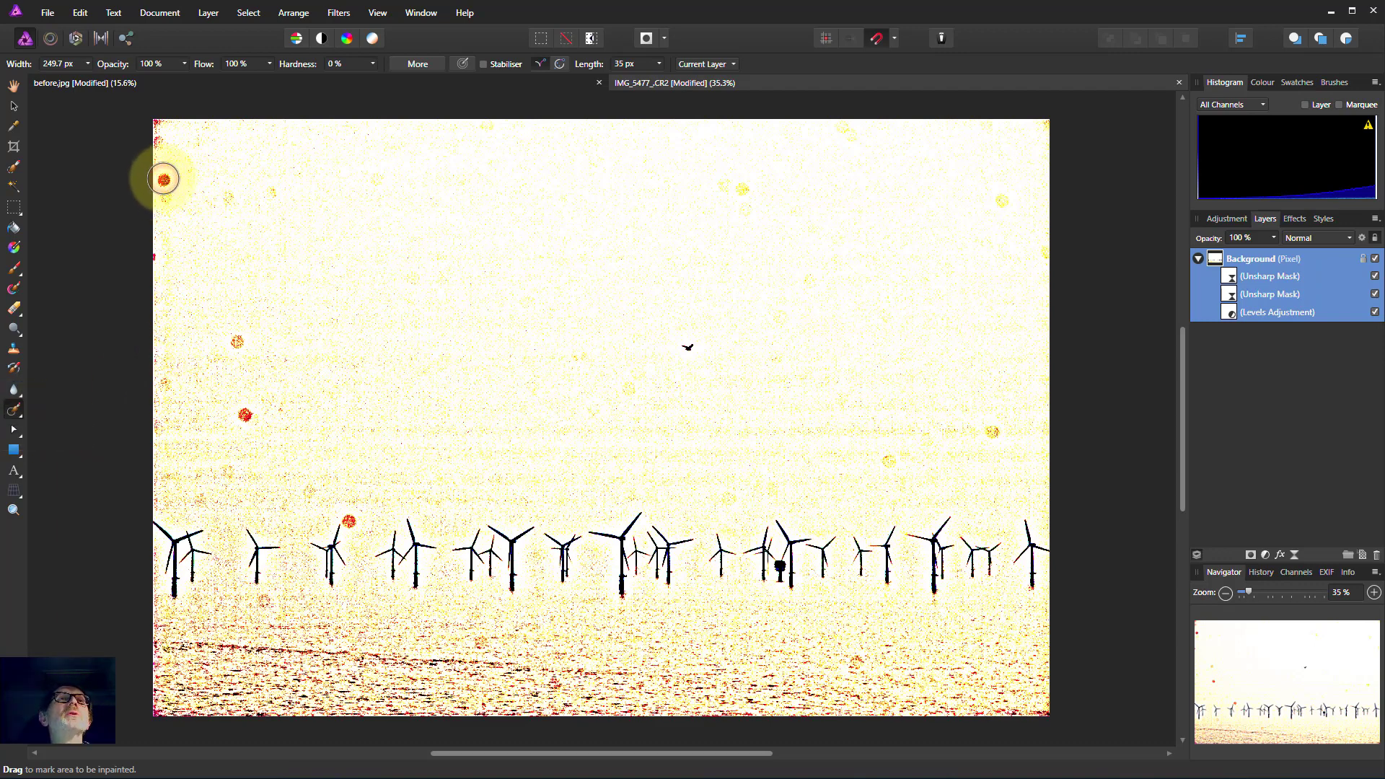
# Step: Inpaint the dust spots across the left side of the sky
pyautogui.moveTo(164, 180); pyautogui.dragTo(164, 192)
pyautogui.moveTo(146, 144); pyautogui.dragTo(156, 126)
pyautogui.moveTo(226, 198); pyautogui.dragTo(266, 195)
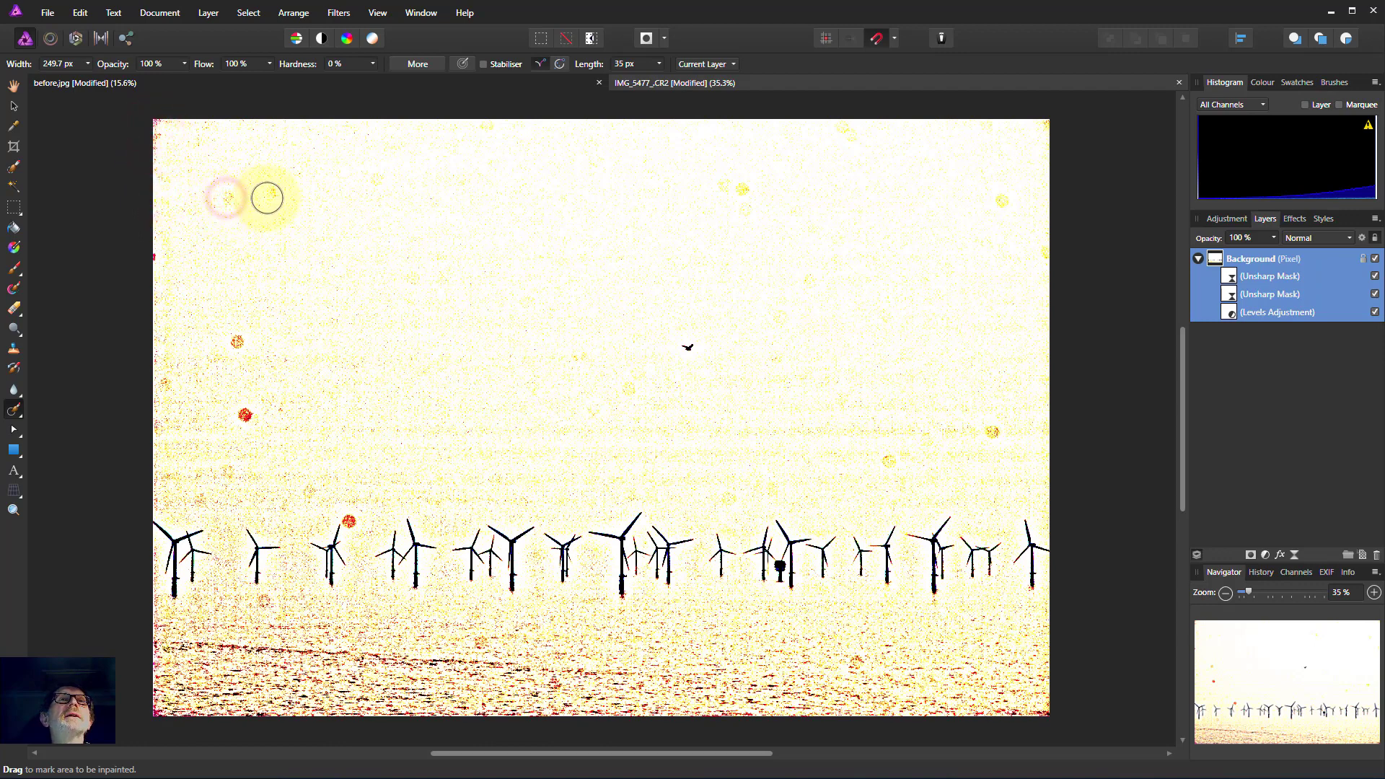
pyautogui.moveTo(155, 257); pyautogui.dragTo(155, 258)
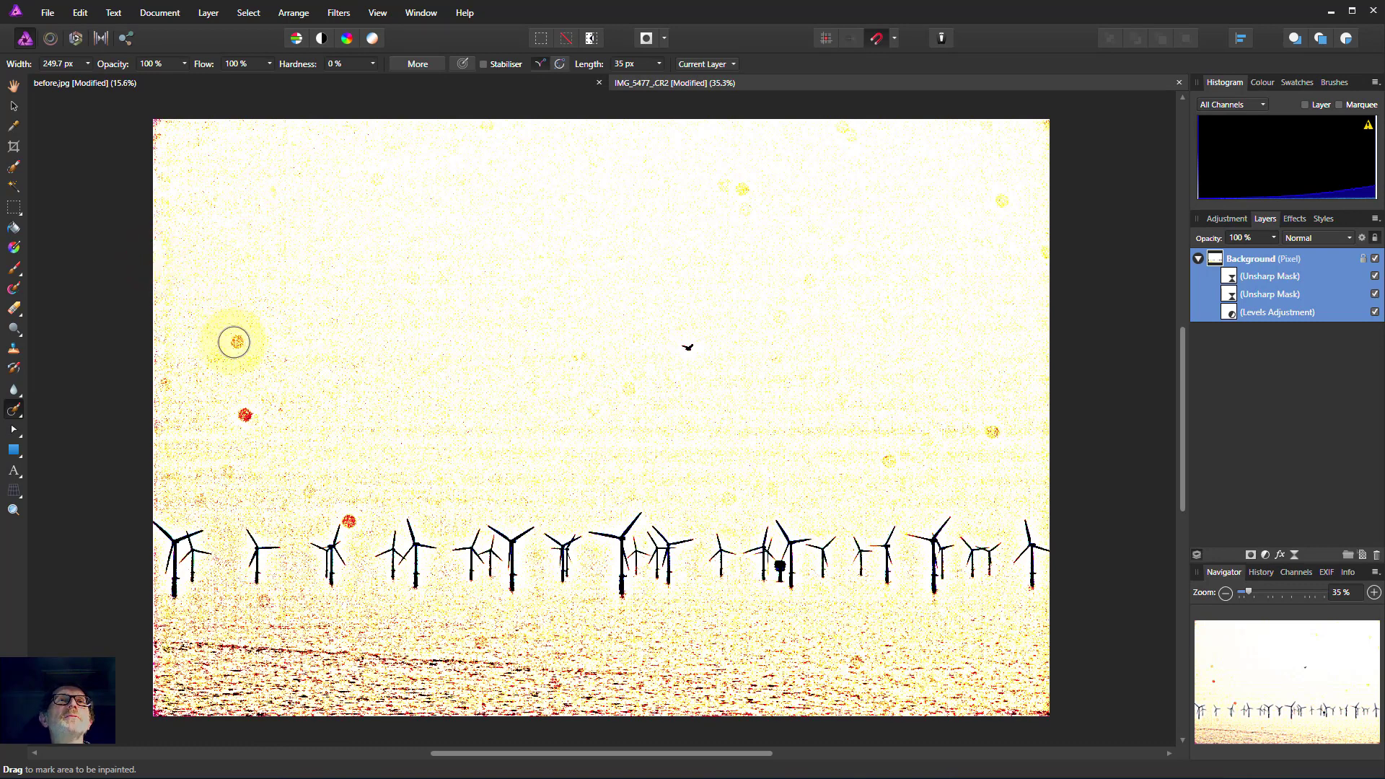
pyautogui.moveTo(235, 342); pyautogui.dragTo(235, 342)
pyautogui.moveTo(244, 412)
pyautogui.mouseDown()
pyautogui.moveTo(165, 387)
pyautogui.moveTo(254, 418)
pyautogui.mouseUp()
pyautogui.moveTo(198, 495); pyautogui.dragTo(220, 470)
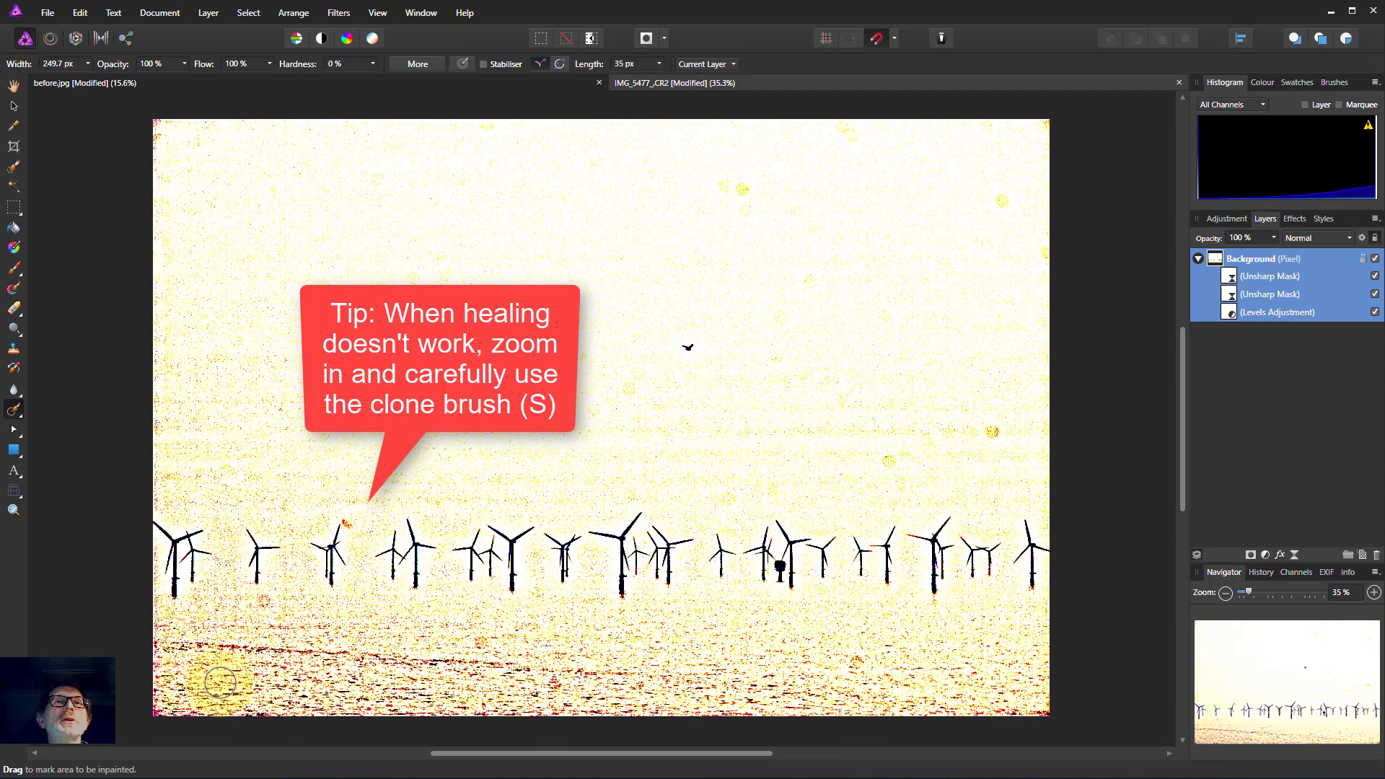
# Step: Inpaint the remaining blemishes in the sea and the right and upper sky
pyautogui.click(275, 613)
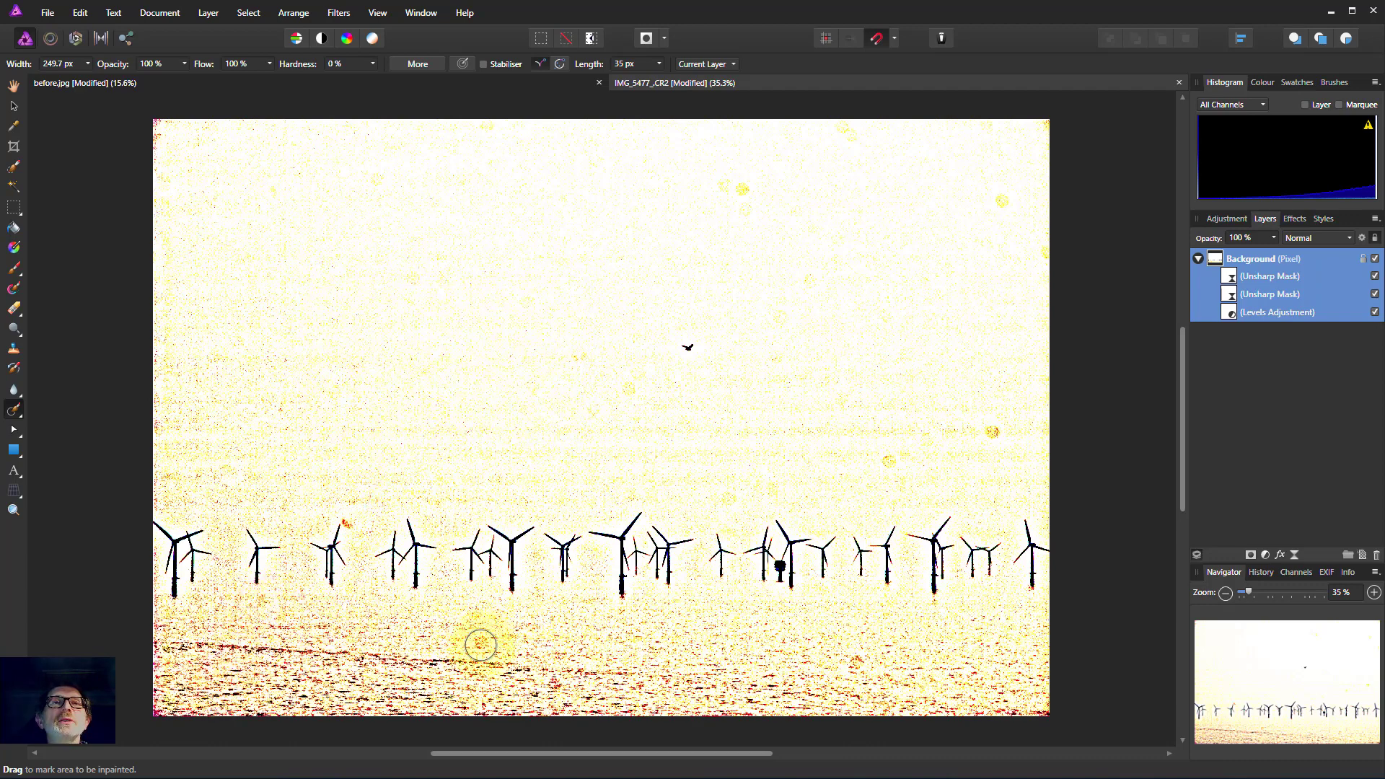
pyautogui.click(550, 686)
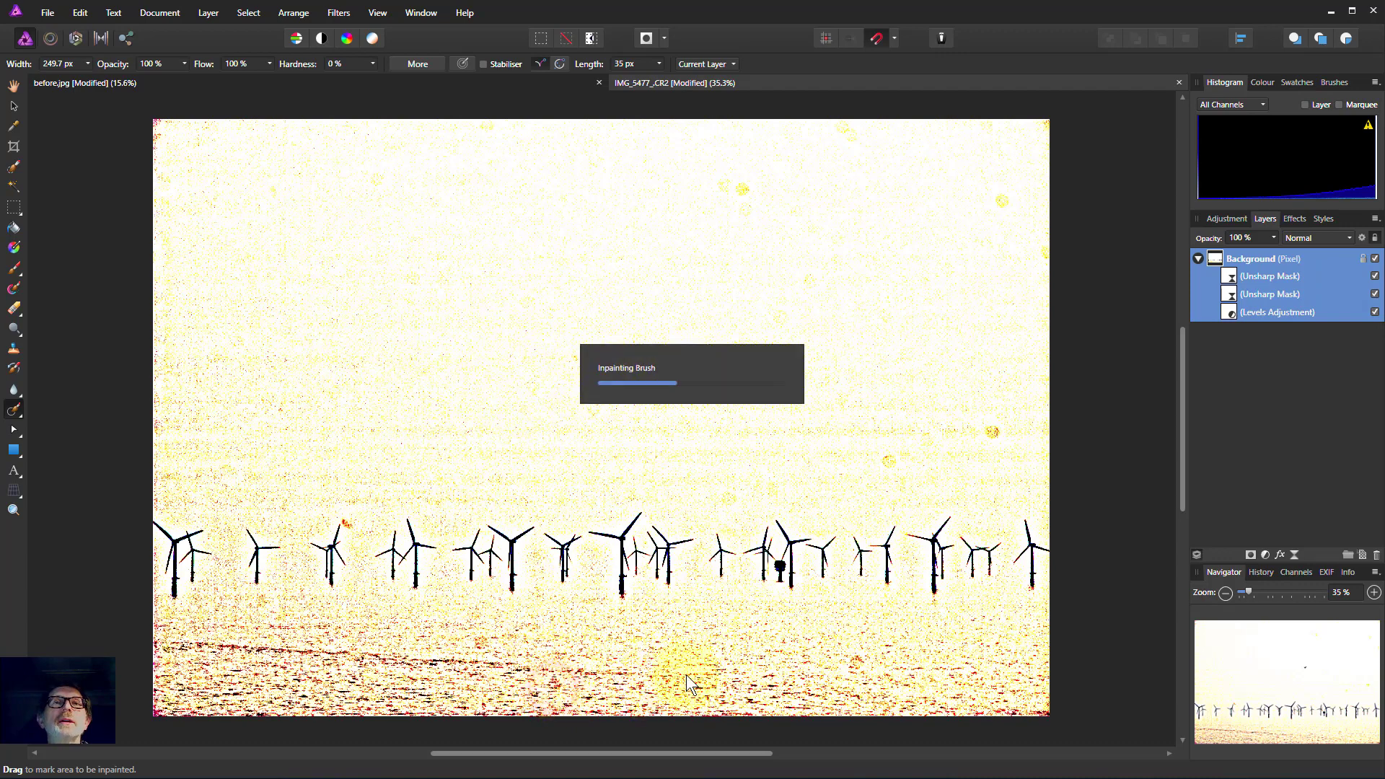
pyautogui.click(837, 672)
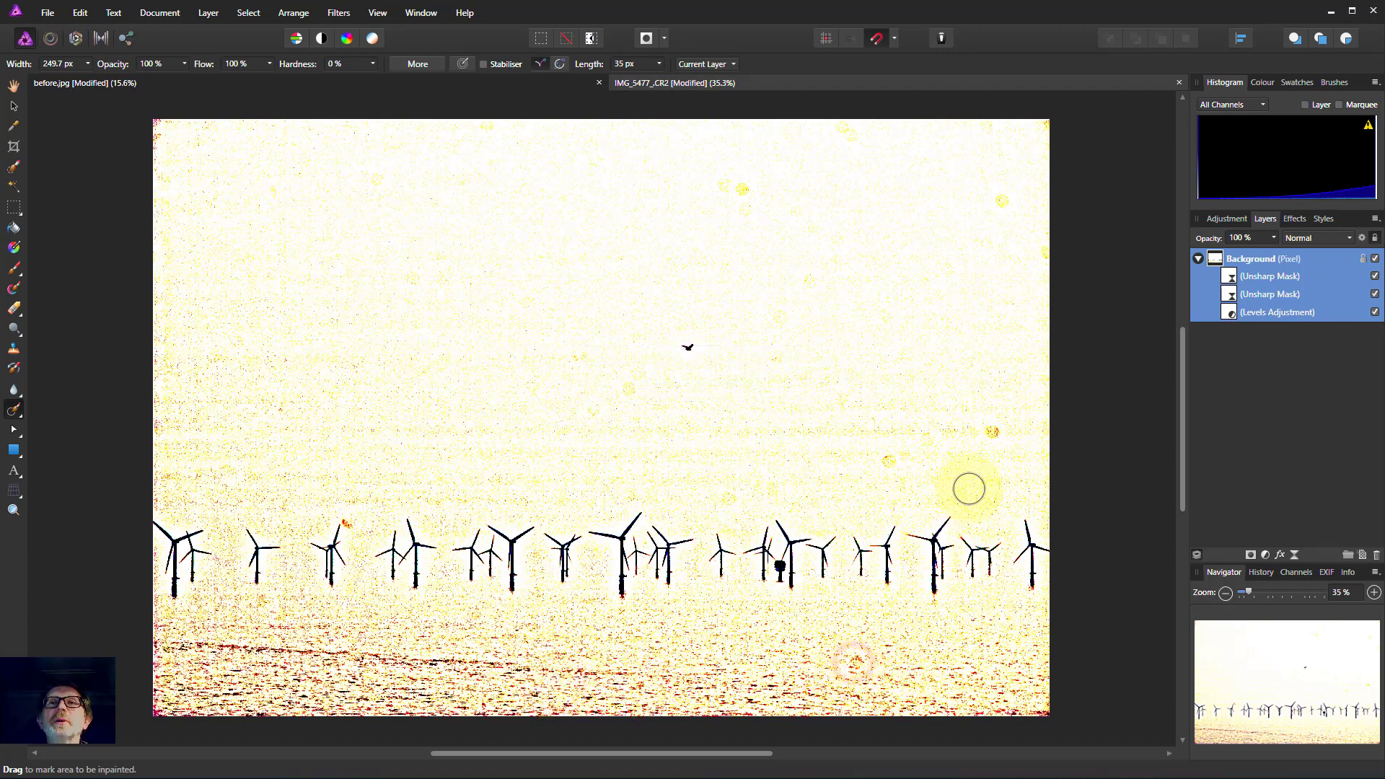
pyautogui.click(993, 433)
pyautogui.moveTo(993, 433)
pyautogui.mouseDown()
pyautogui.moveTo(968, 436)
pyautogui.moveTo(990, 439)
pyautogui.mouseUp()
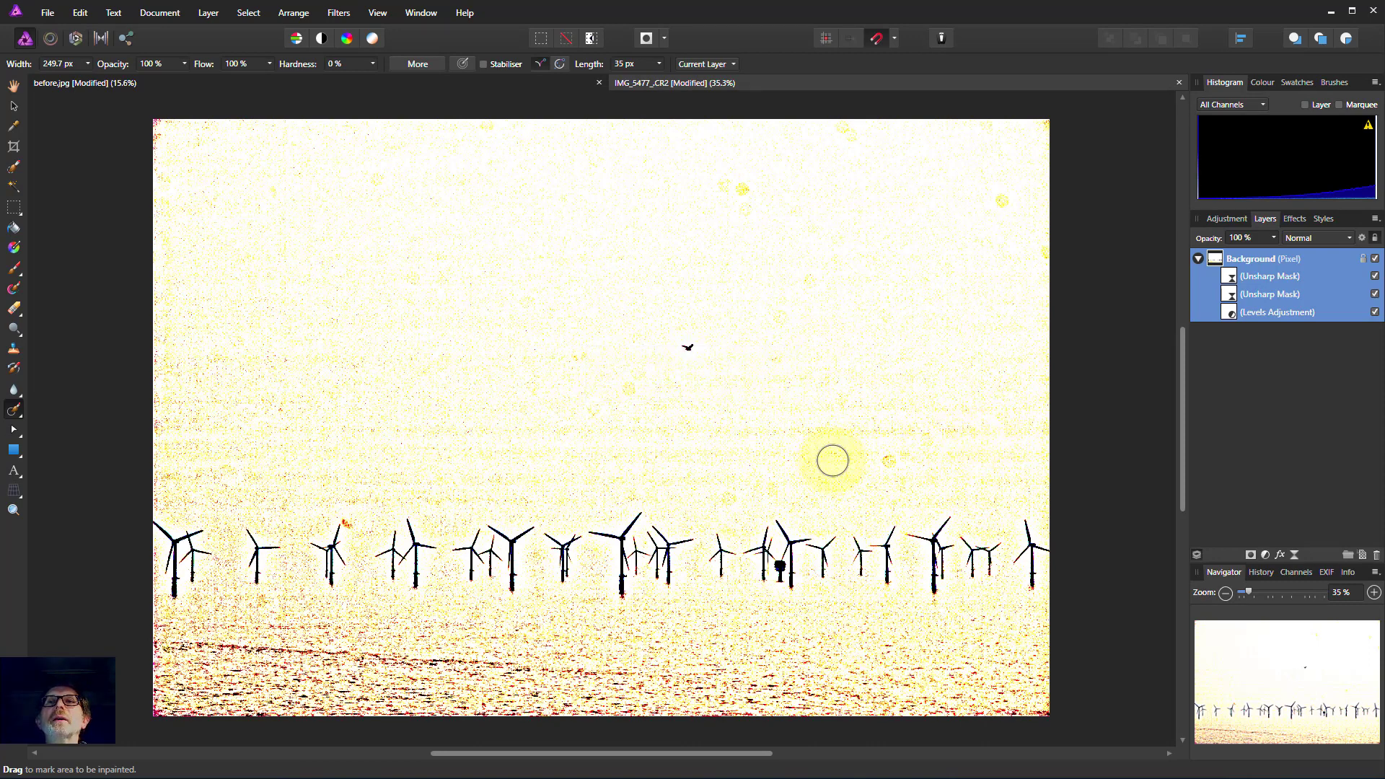
pyautogui.click(888, 463)
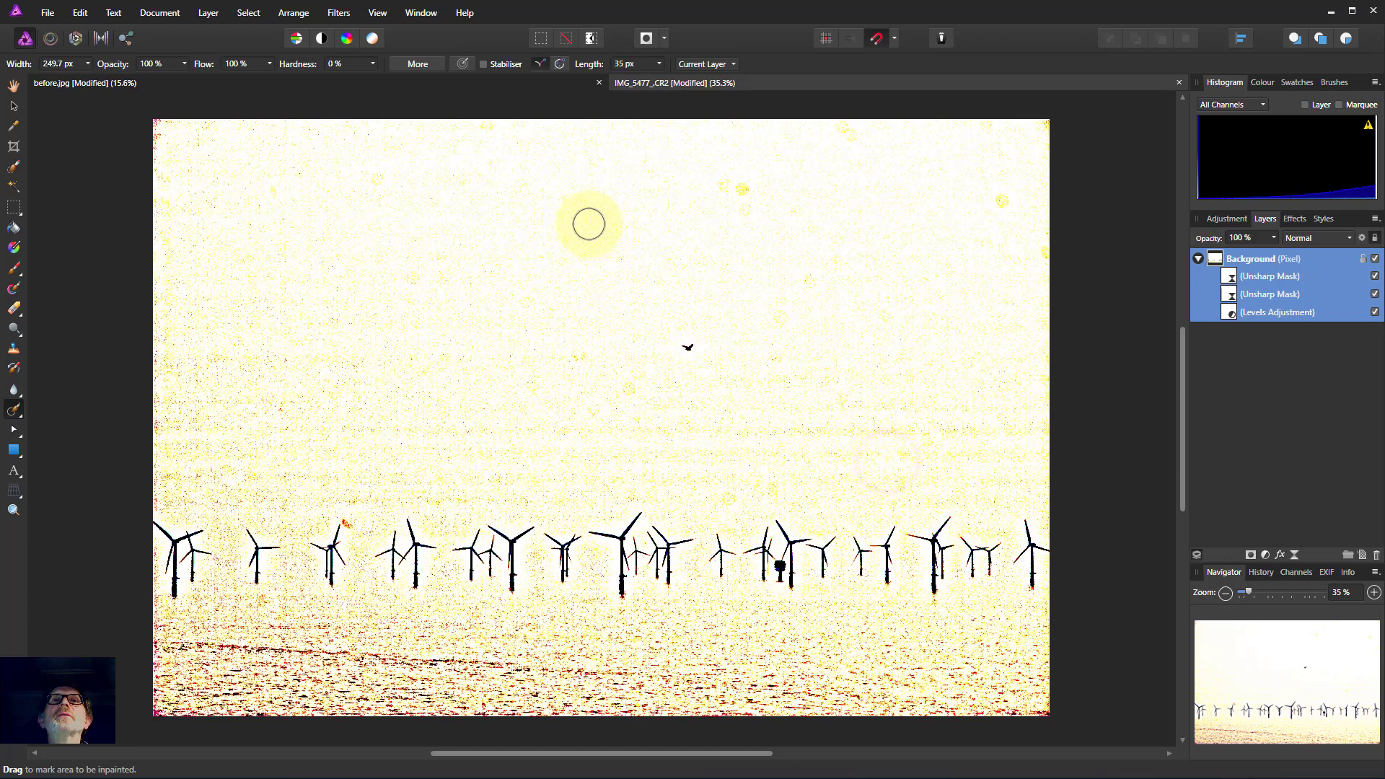
pyautogui.click(740, 189)
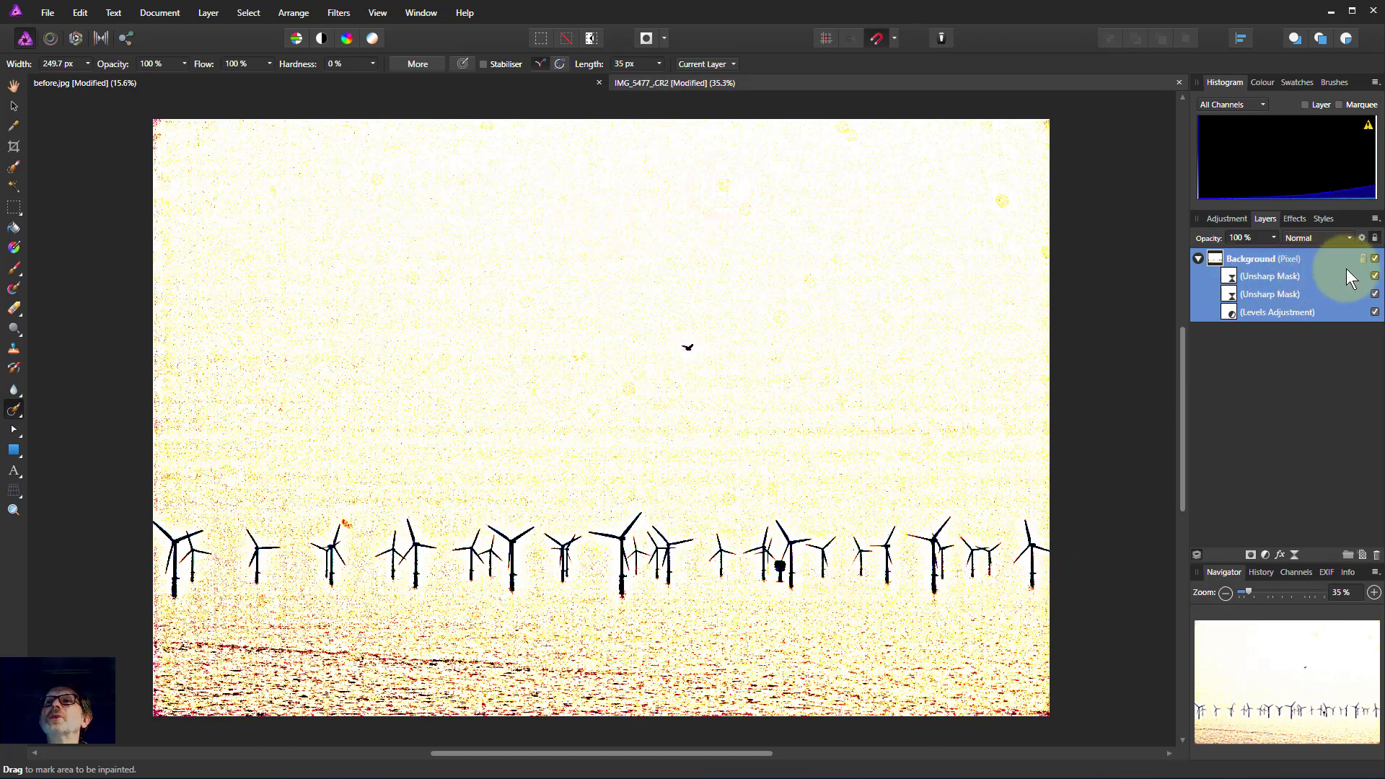
# Step: Hide both Unsharp Mask layers and the Levels adjustment to show the original colours
pyautogui.click(1375, 276)
pyautogui.click(1375, 293)
pyautogui.click(1376, 312)
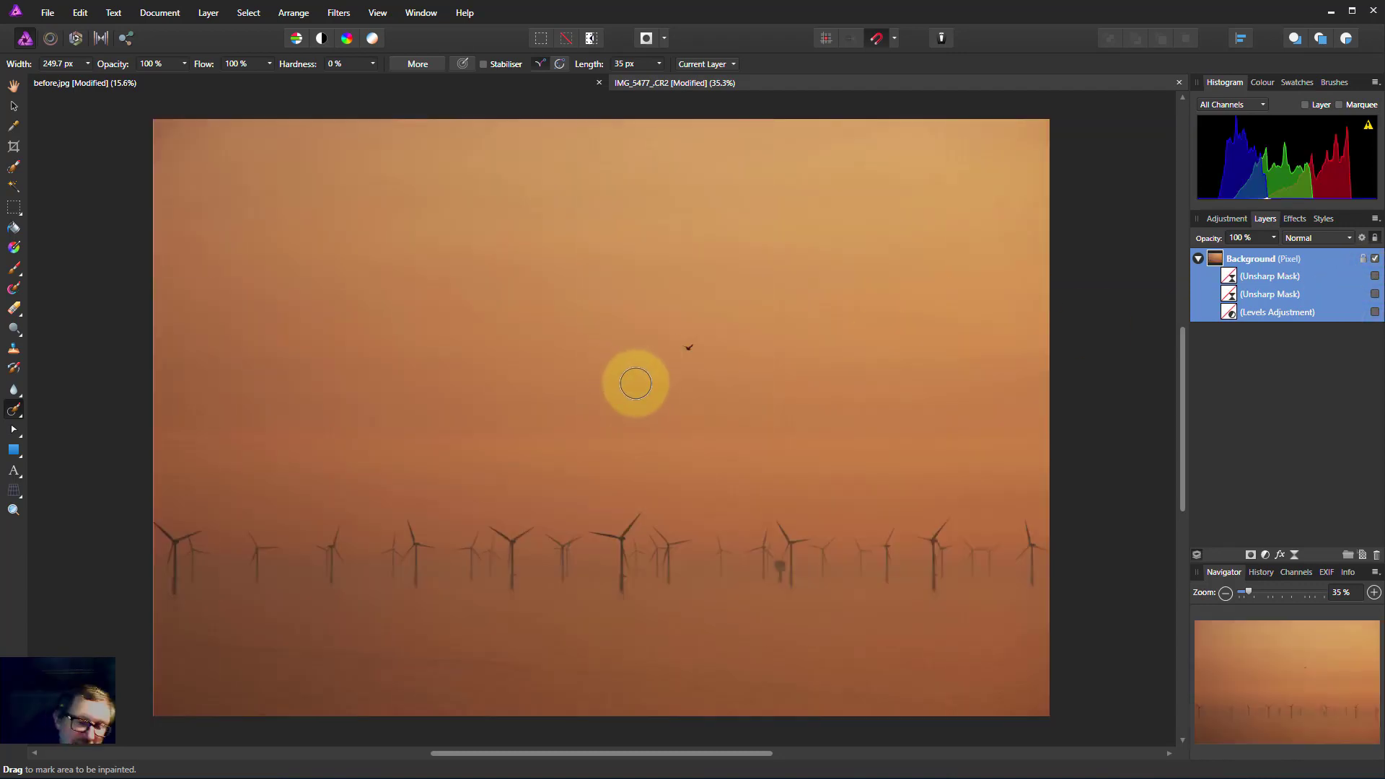
pyautogui.scroll(4, 575, 365)
pyautogui.scroll(-5, 321, 339)
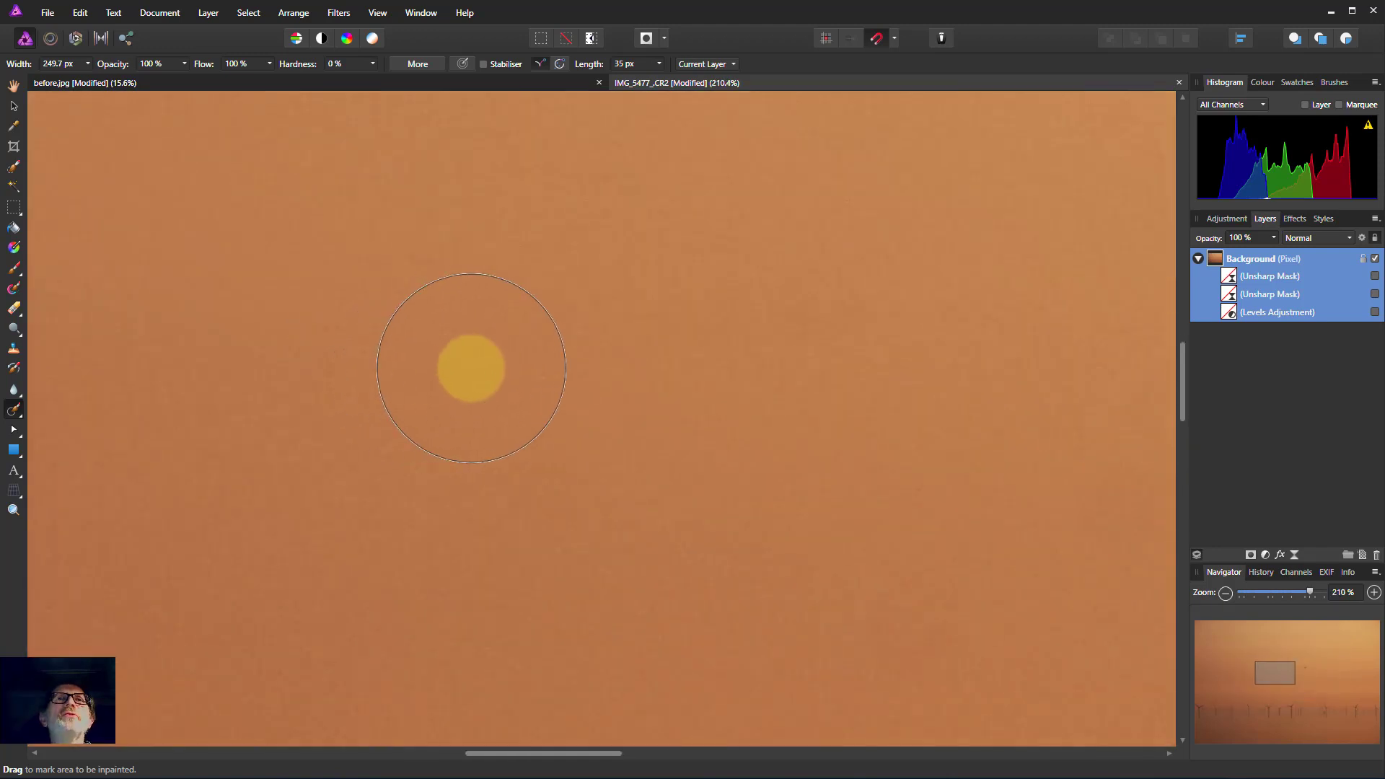
pyautogui.scroll(2, 563, 394)
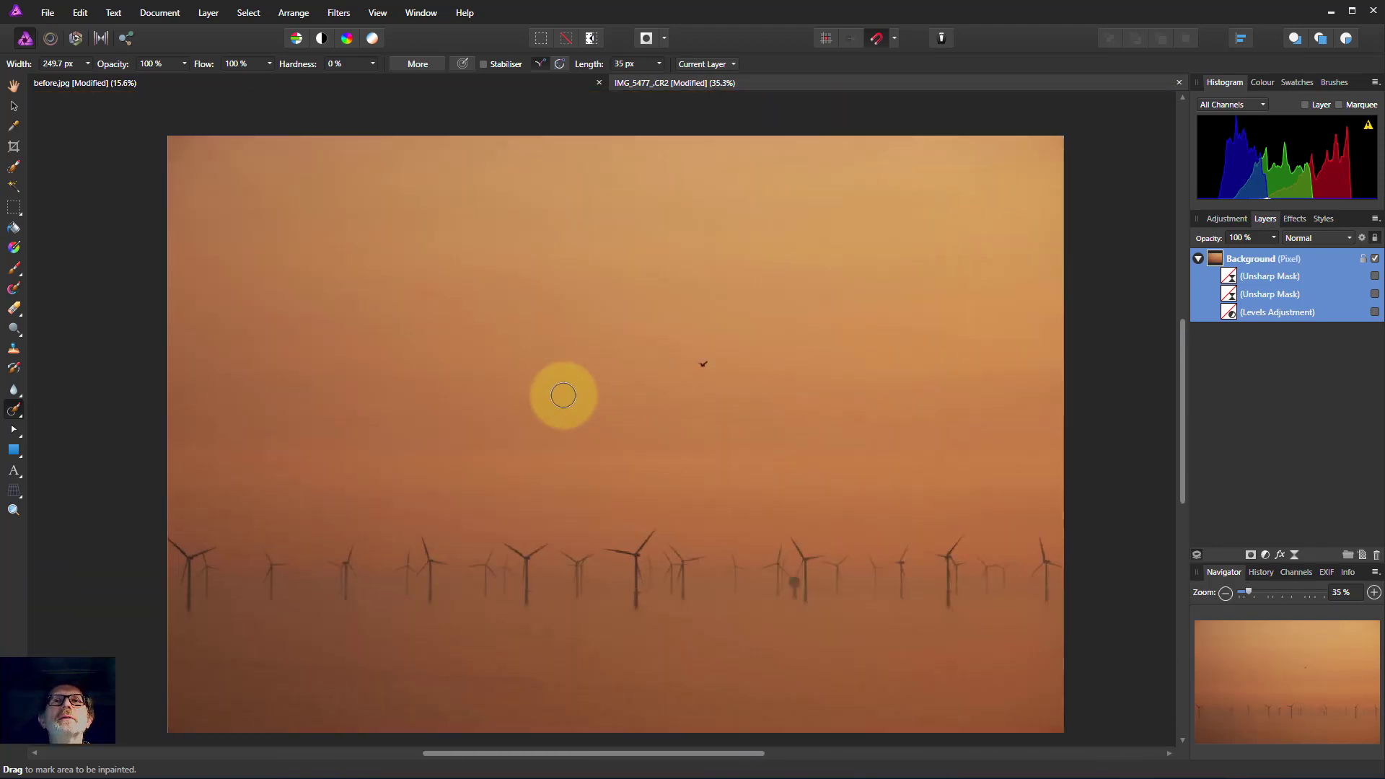
pyautogui.click(1375, 277)
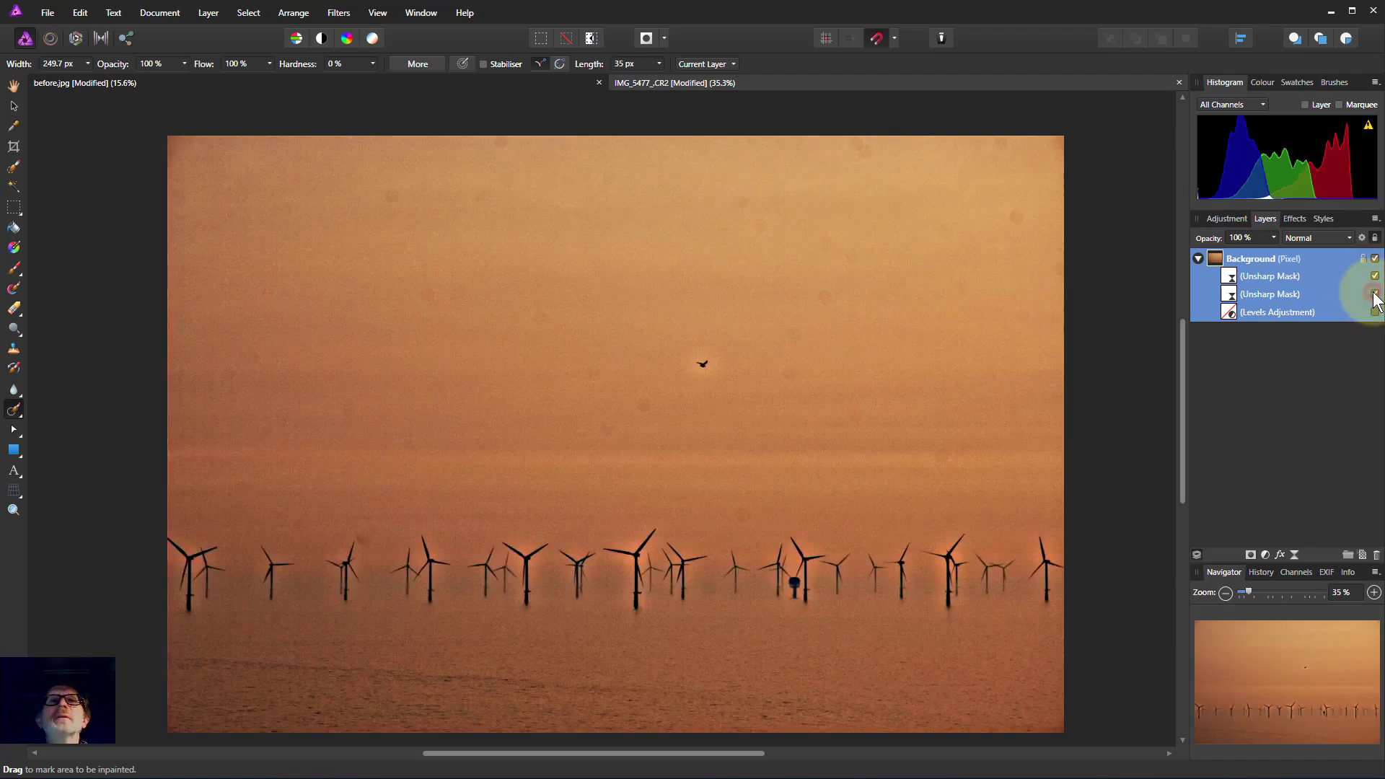
pyautogui.click(1375, 294)
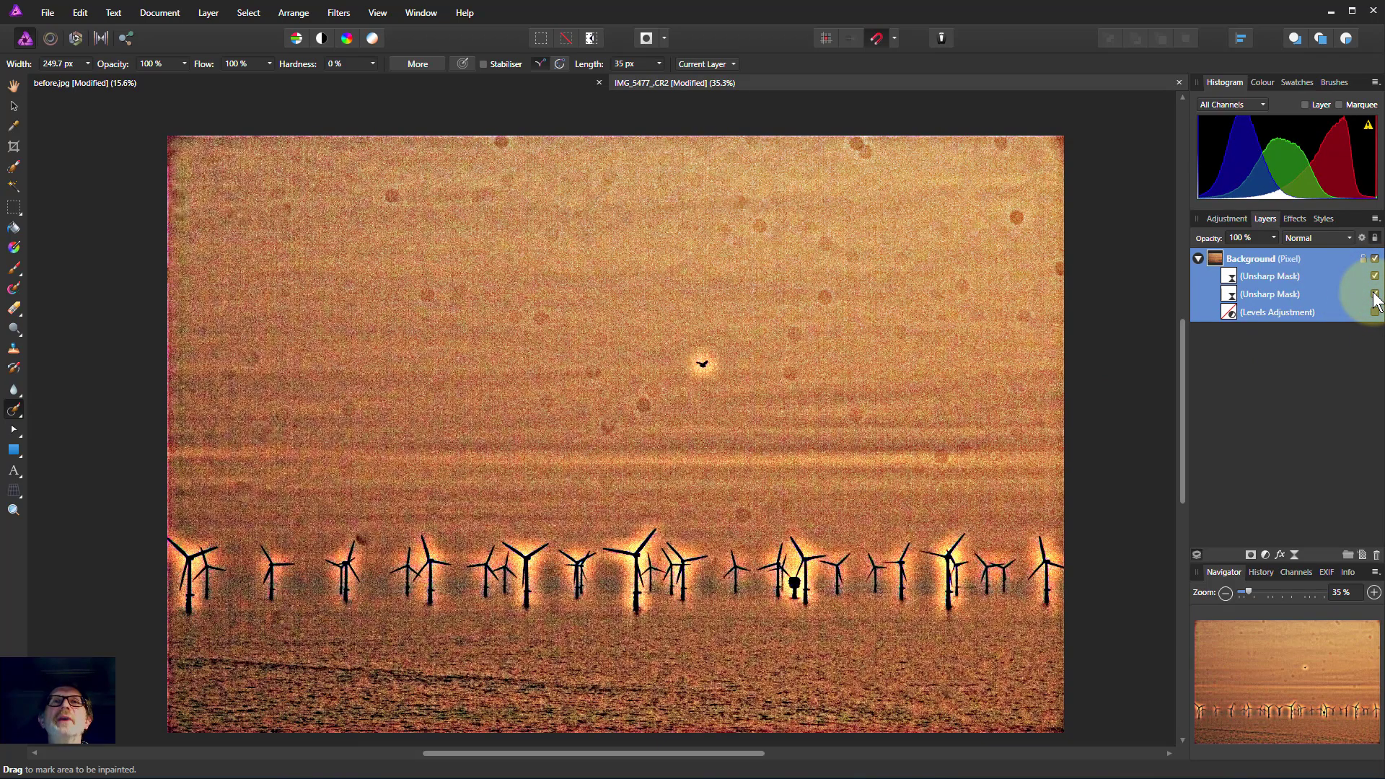
pyautogui.click(1375, 294)
pyautogui.click(1375, 277)
pyautogui.click(1375, 312)
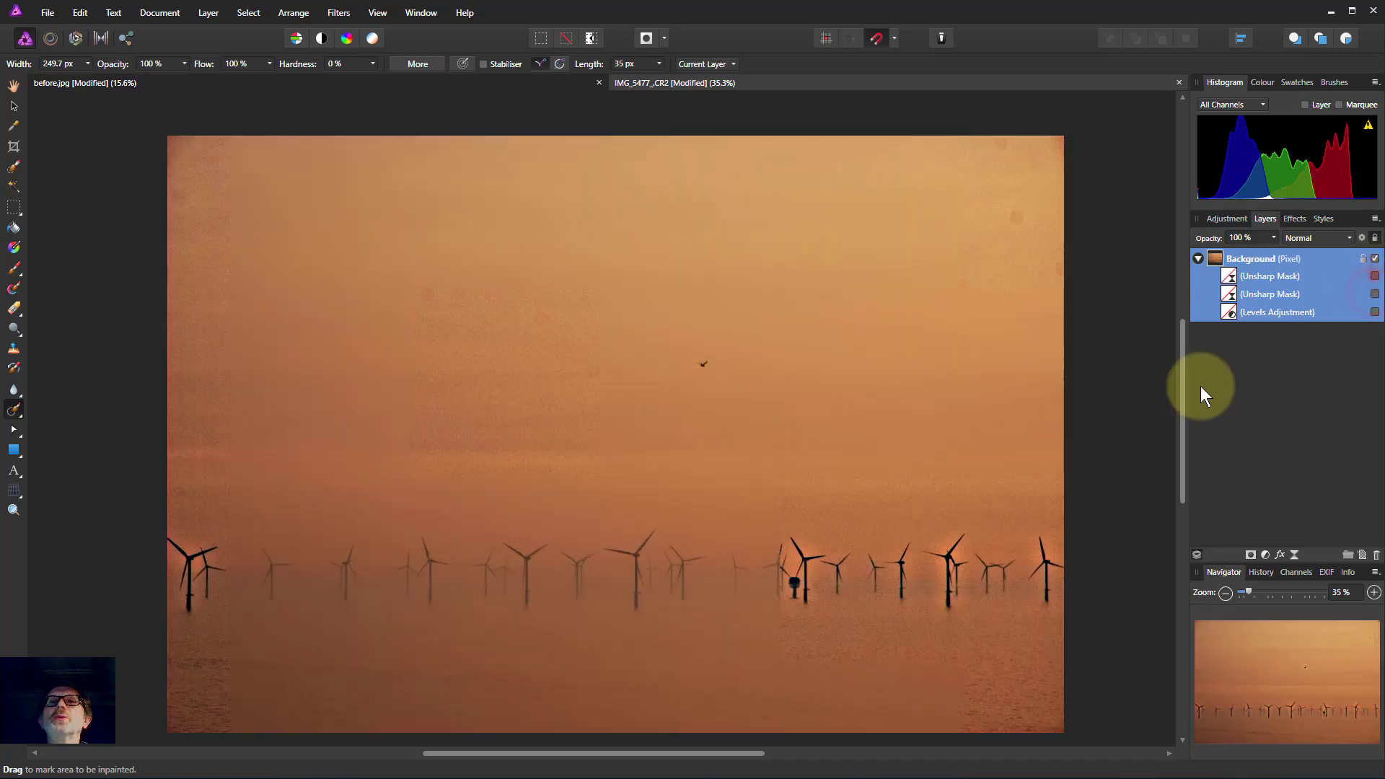